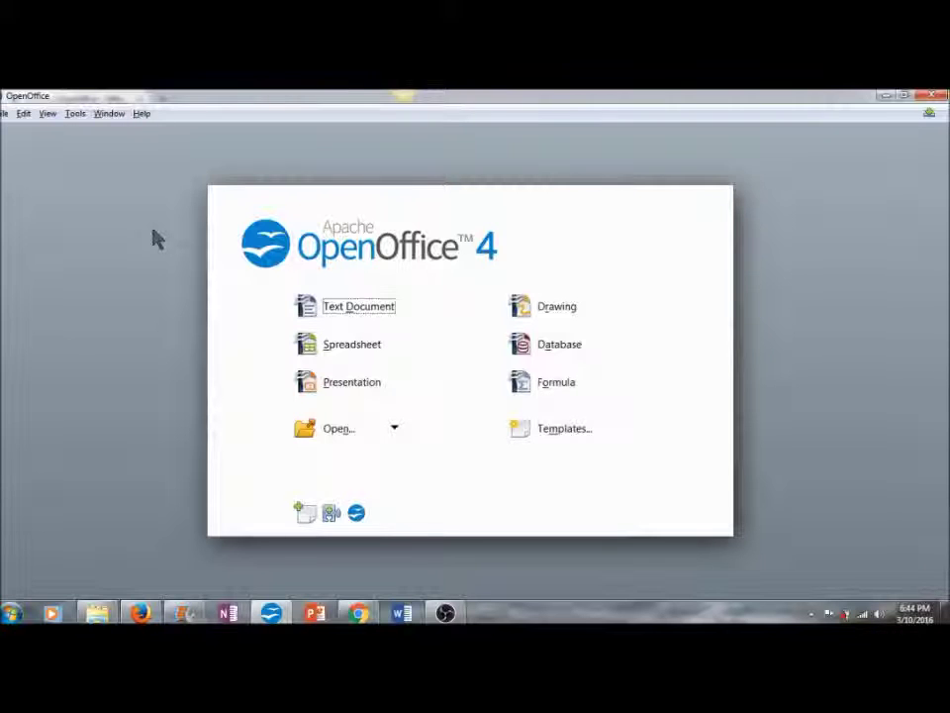
- Download the Windows (EXE) full installer of OpenOffice 4.1.2 from the SourceForge mirror
left_click(886, 99)
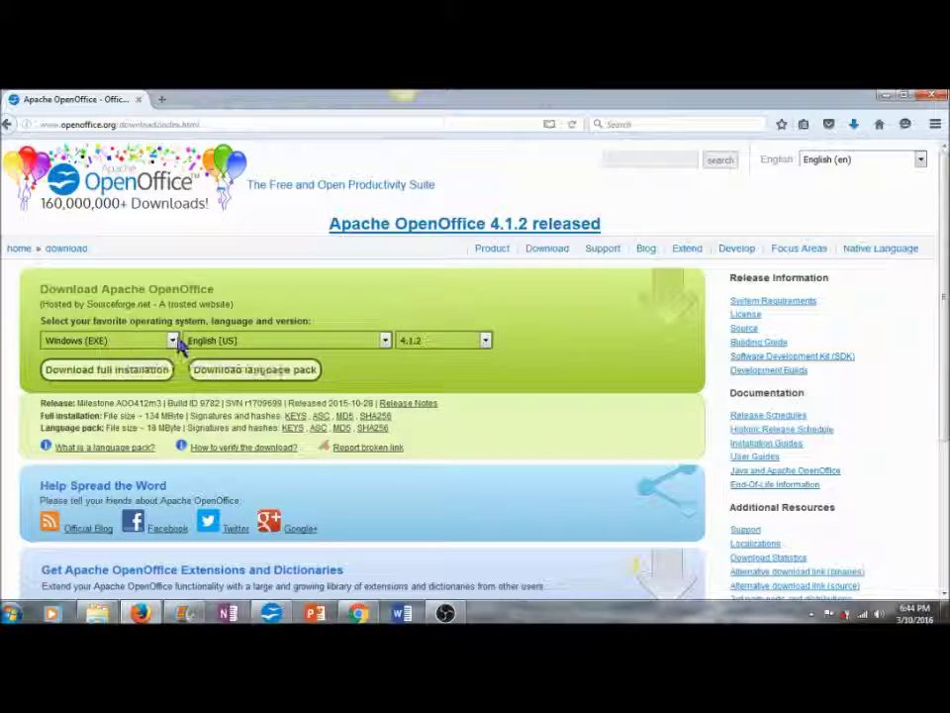
left_click(173, 341)
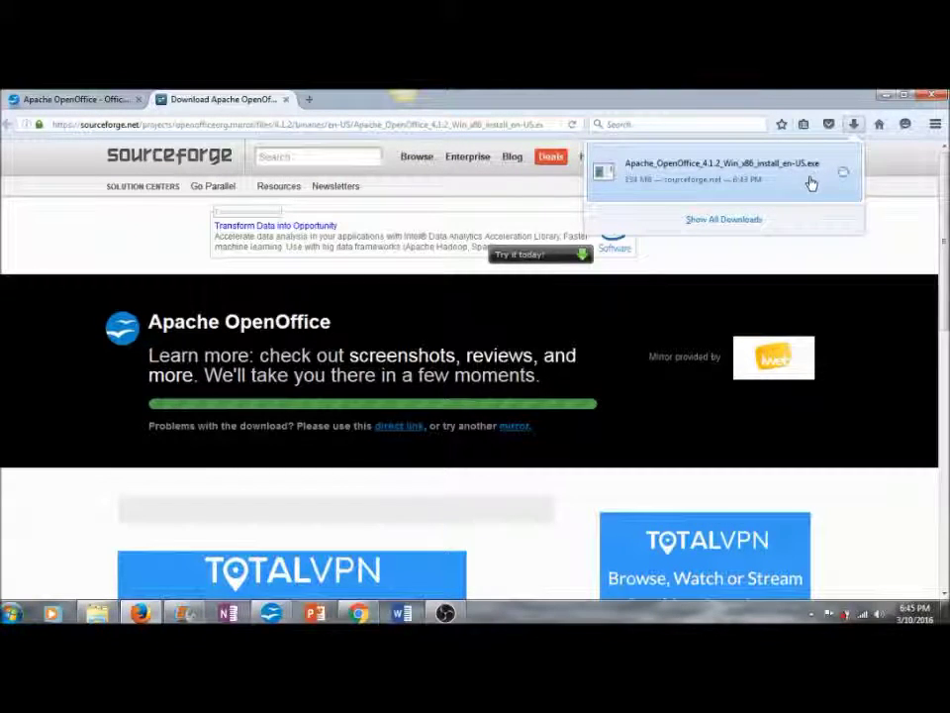
left_click(811, 183)
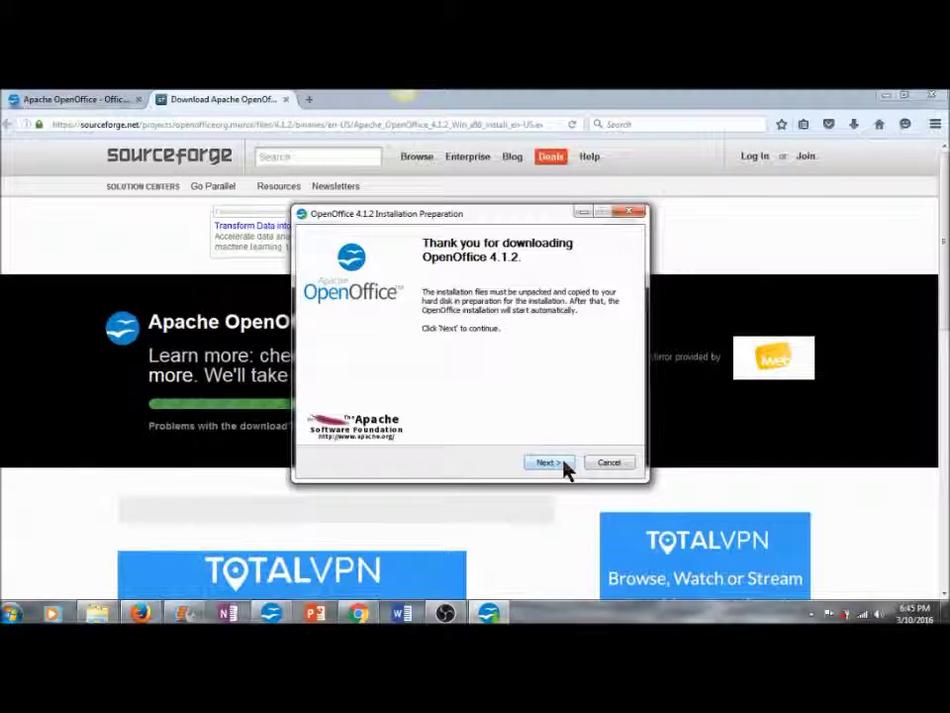
- Continue past the installer's welcome page and unpack the OpenOffice 4.1.2 installation files
left_click(548, 462)
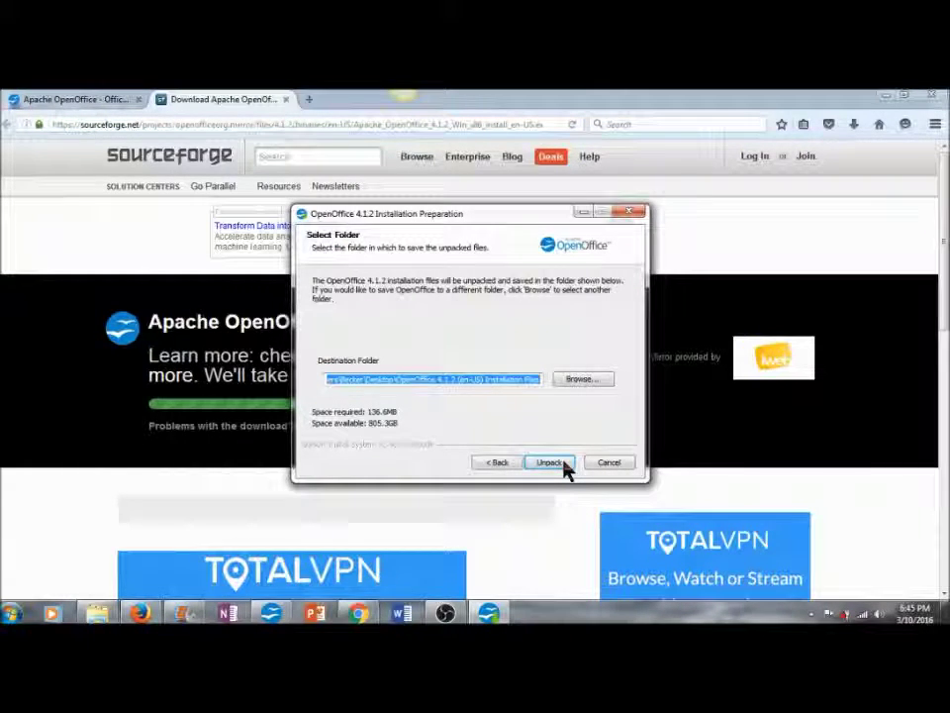
left_click(563, 463)
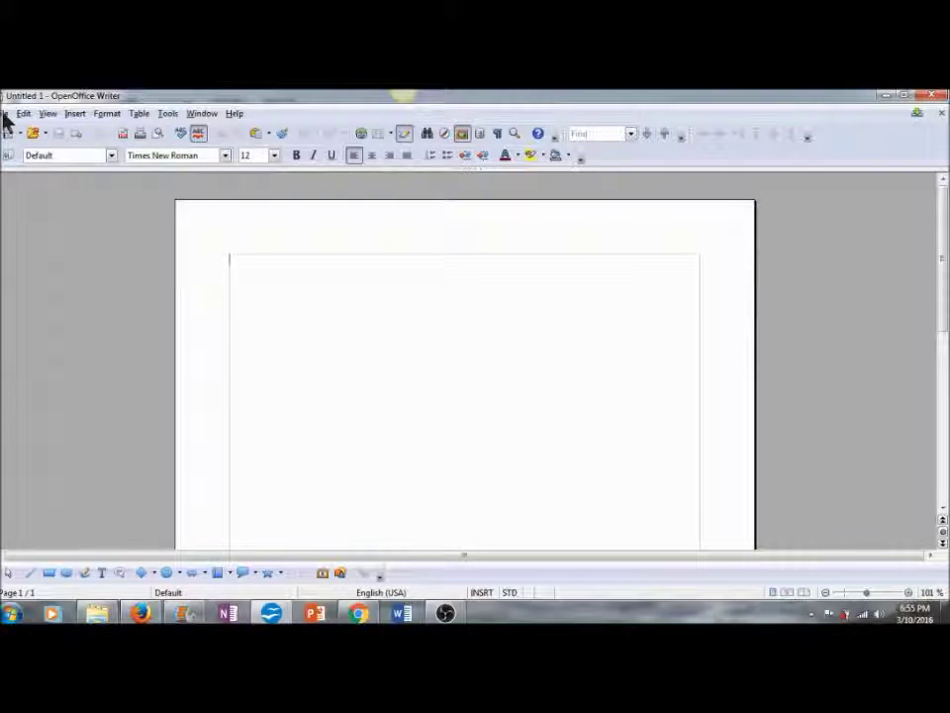
- Open Reading Response Final.docx from the Desktop through File > Open
left_click(6, 114)
left_click(30, 150)
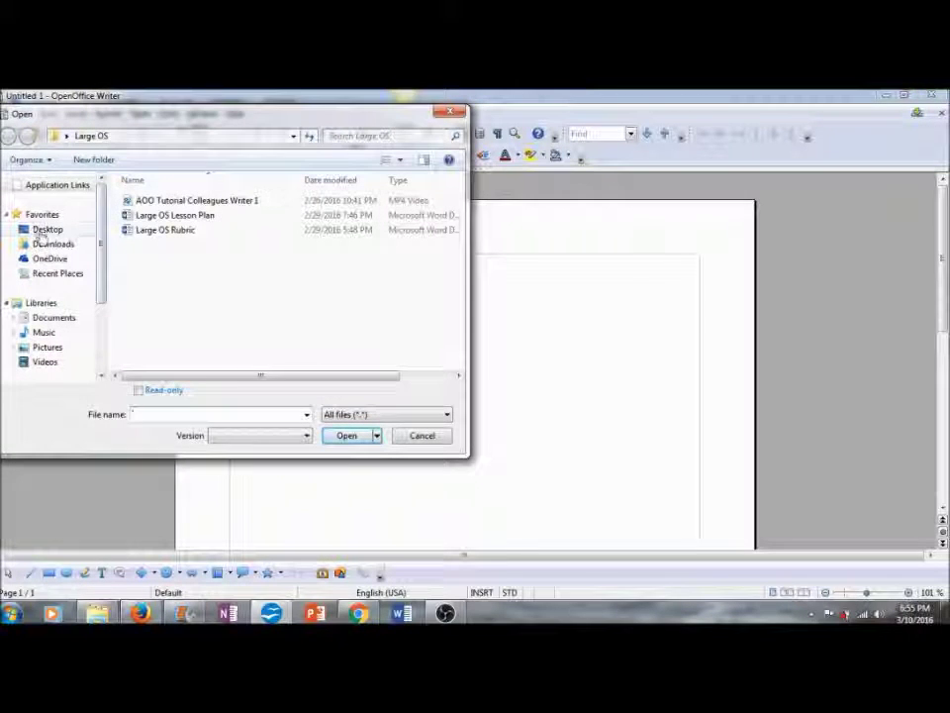
left_click(40, 233)
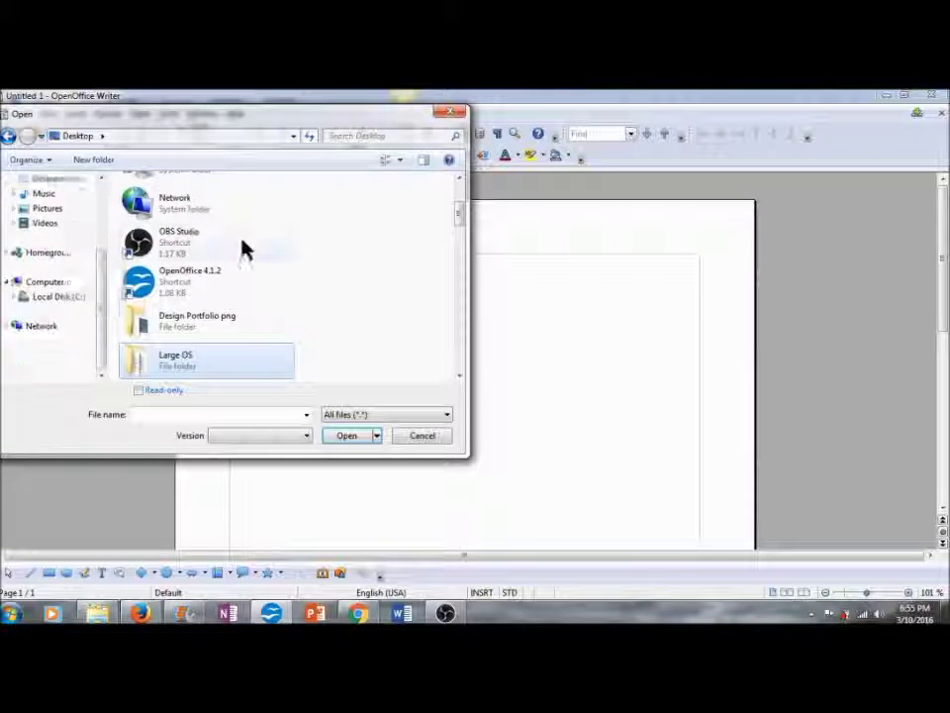
scroll(386, 263, "down", 5)
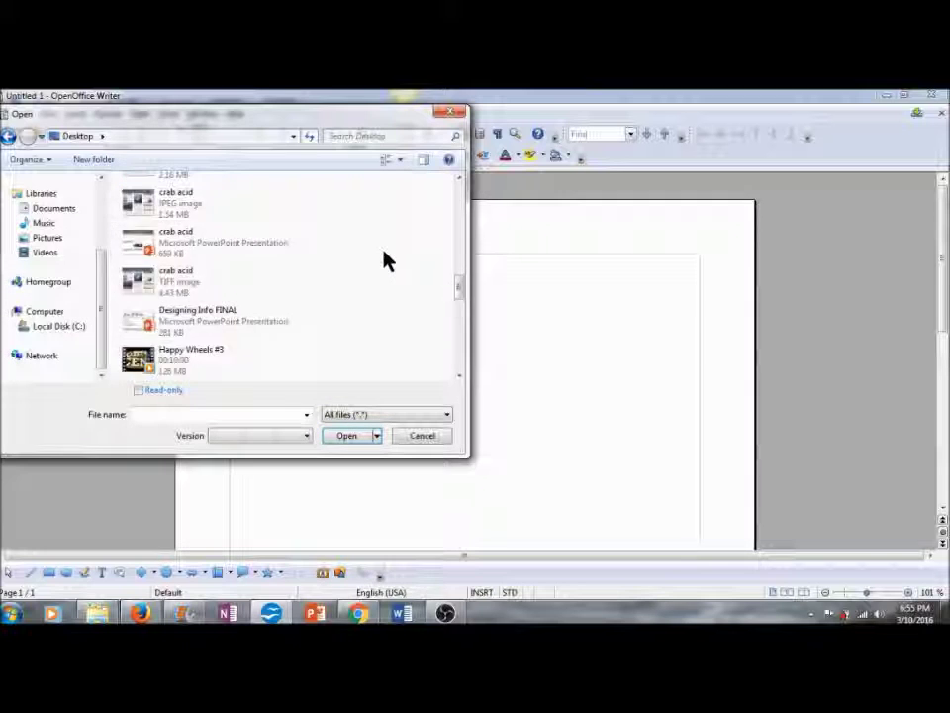
scroll(386, 260, "down", 6)
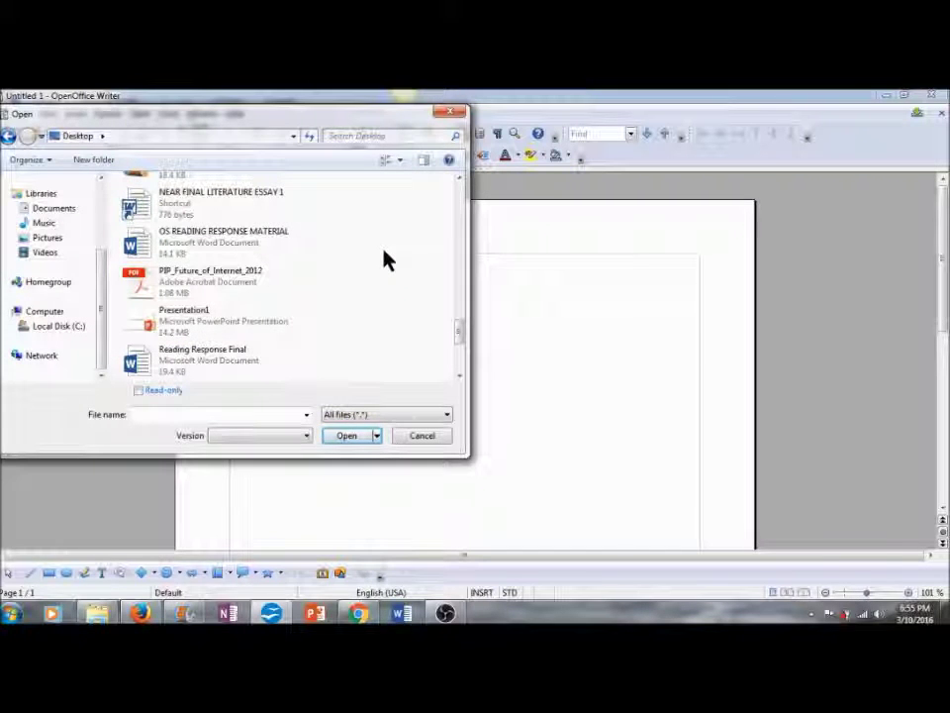
scroll(386, 261, "down", 3)
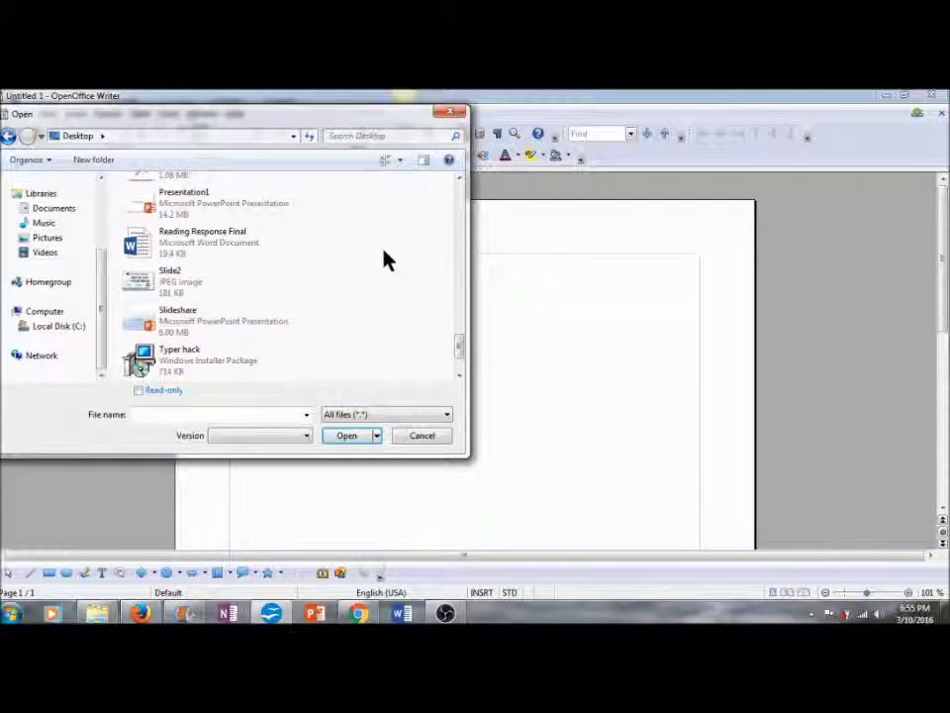
left_click(145, 248)
left_click(346, 437)
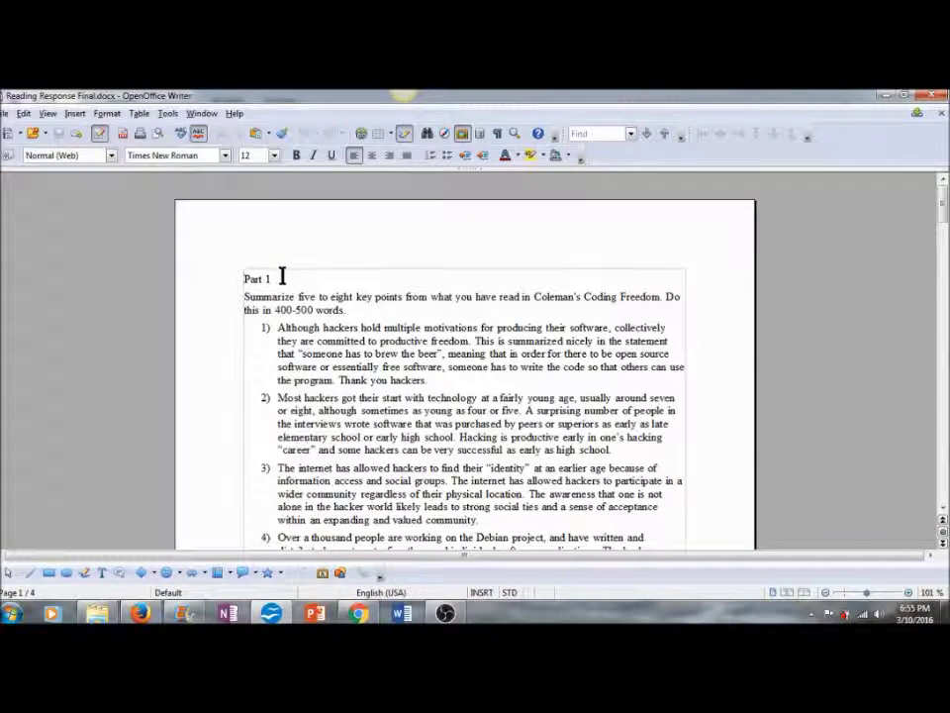
scroll(282, 276, "down", 4)
scroll(297, 277, "down", 8)
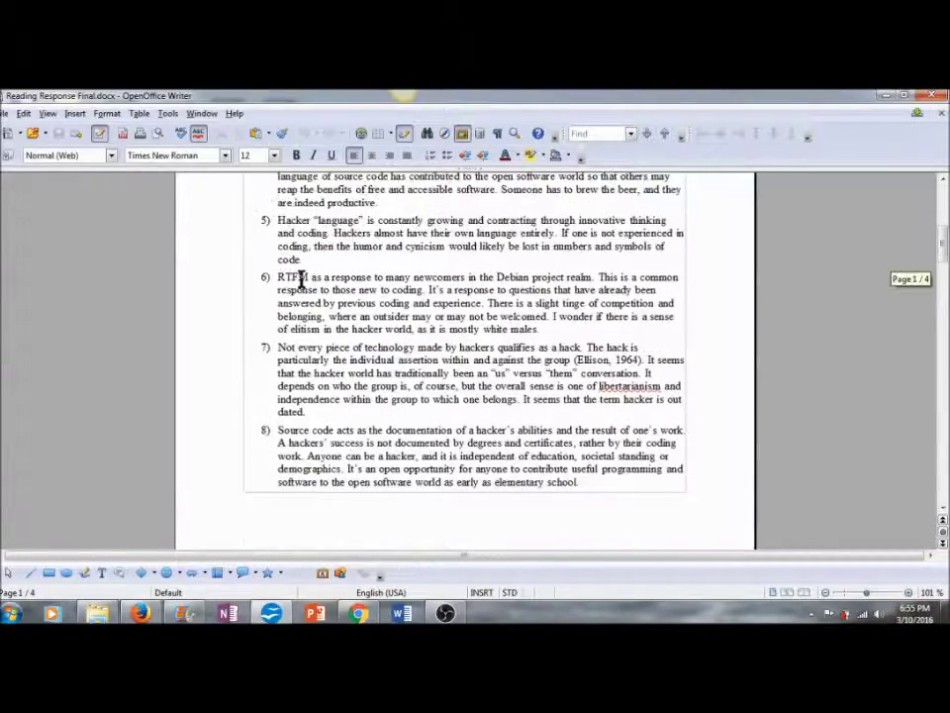
scroll(303, 277, "down", 6)
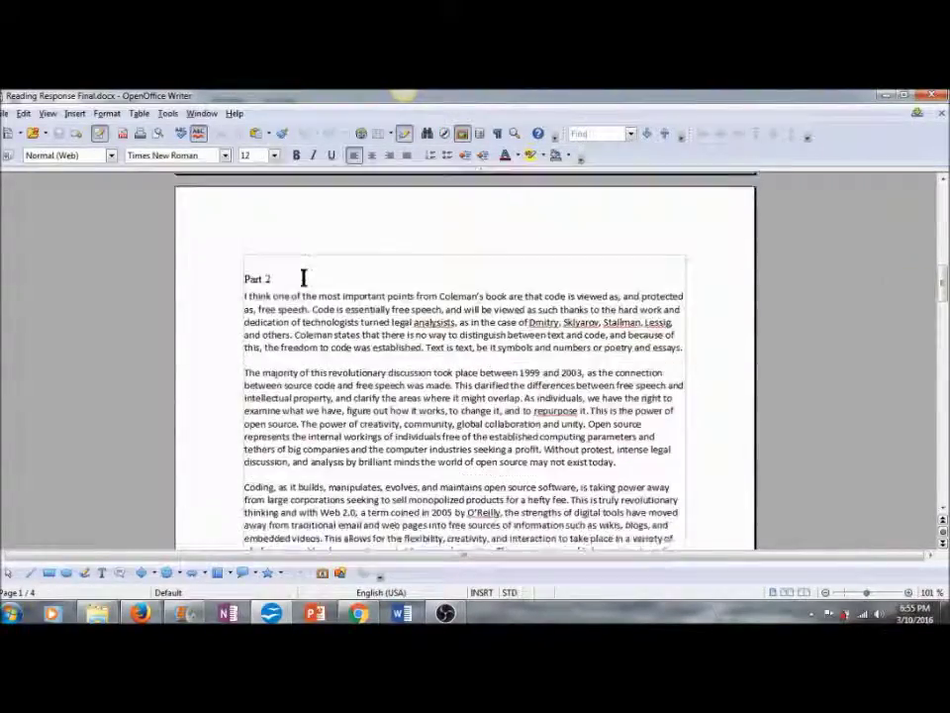
scroll(304, 276, "down", 3)
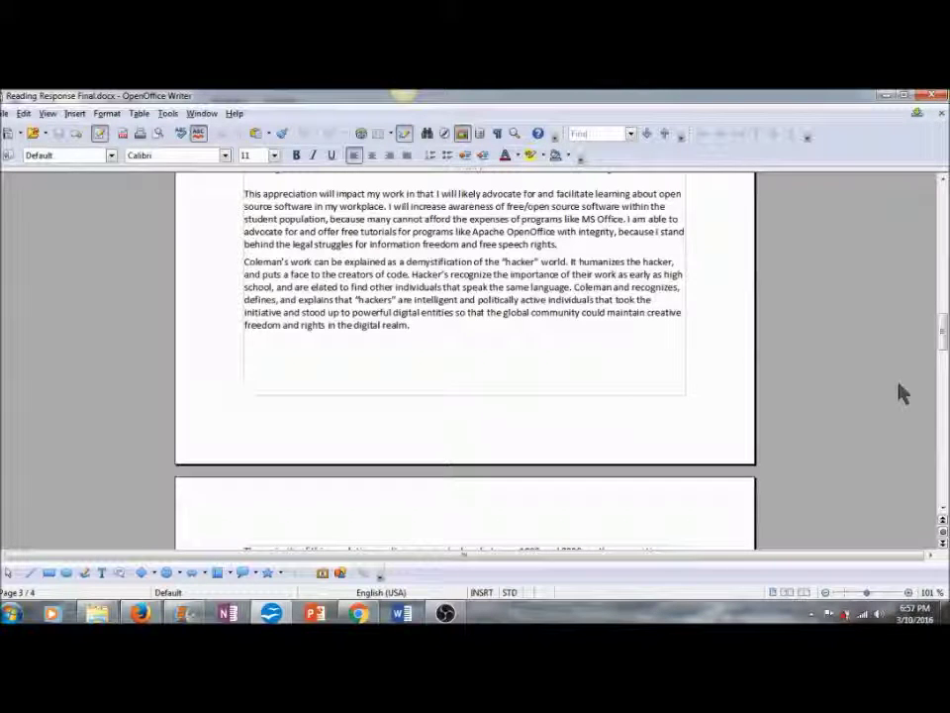
scroll(864, 393, "up", 10)
scroll(864, 392, "up", 15)
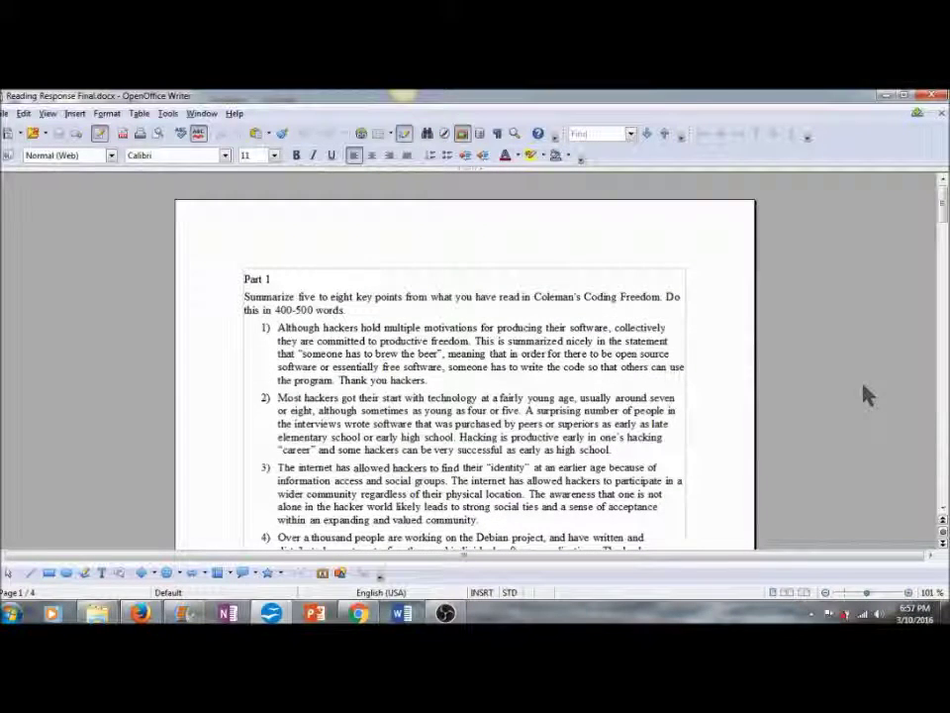
- Select the Part 1 title and set it to Trebuchet MS, 14 point
left_click(272, 279)
left_click_drag(241, 280, 239, 282)
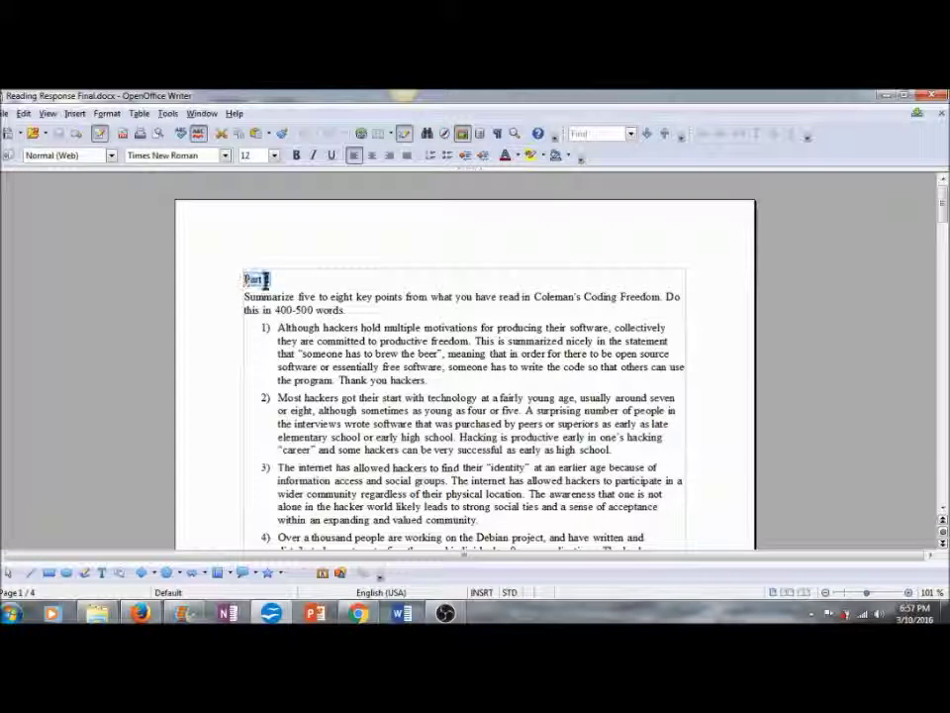
left_click(227, 156)
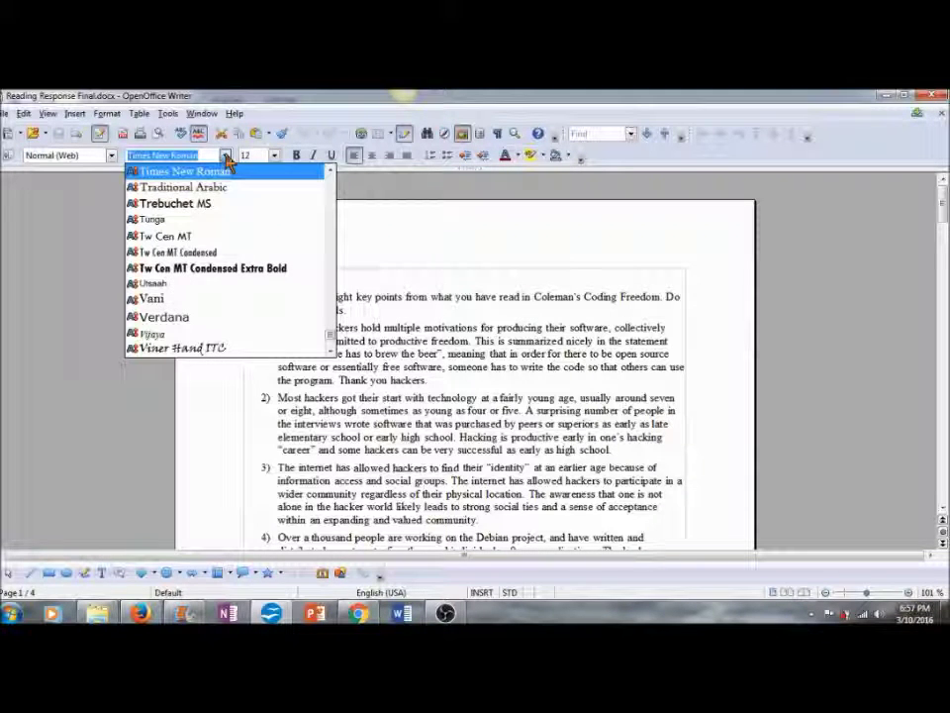
left_click(202, 204)
left_click(276, 156)
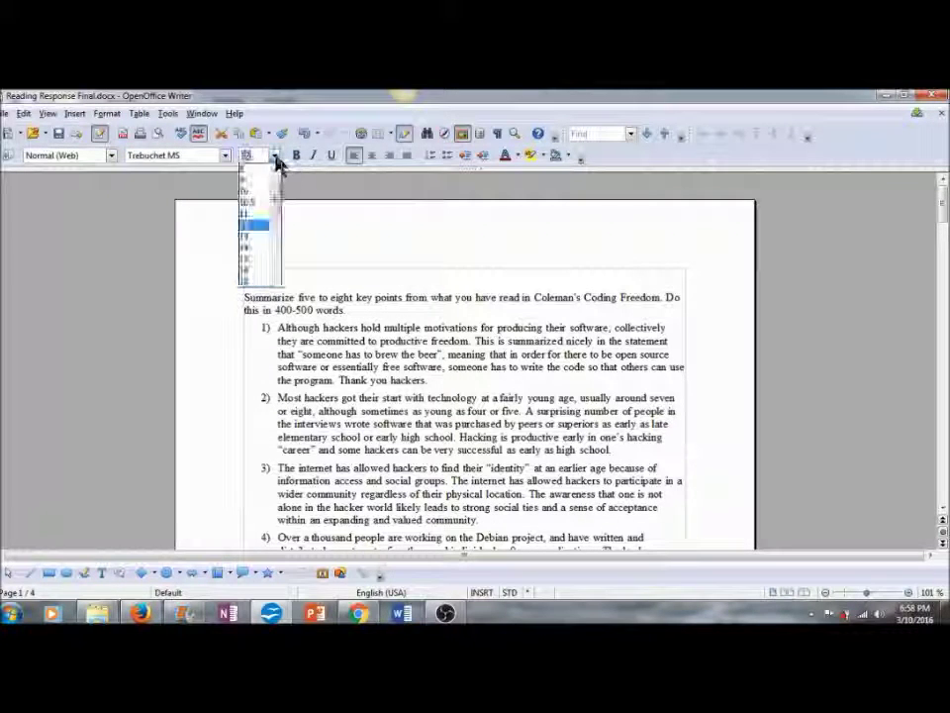
left_click(247, 251)
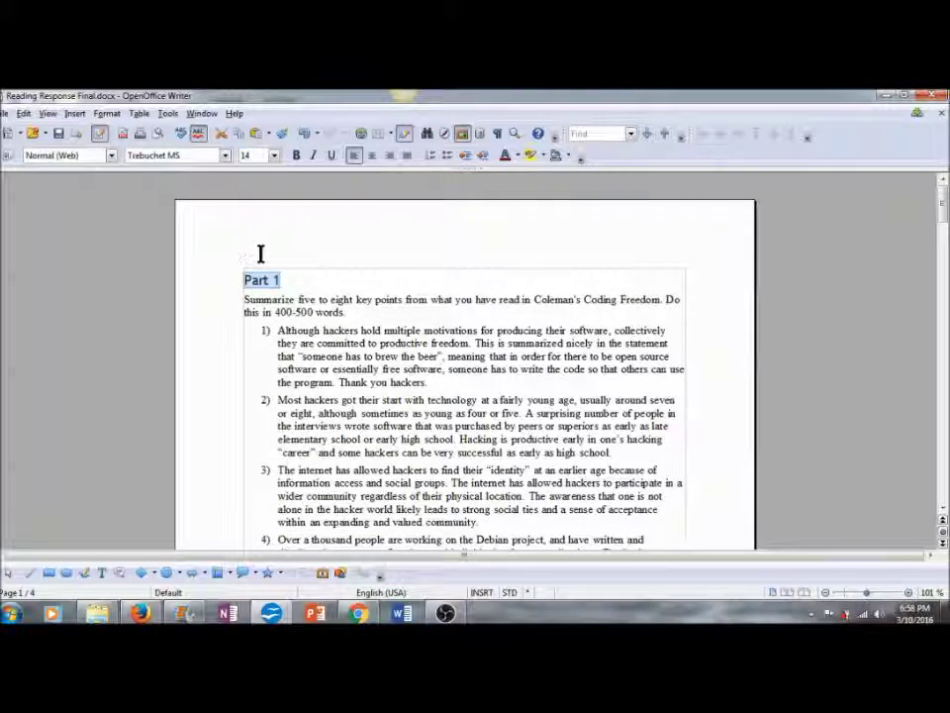
- Try Heading 1, then Heading 2, and settle on Heading 3 for the Part 1 title
left_click(112, 156)
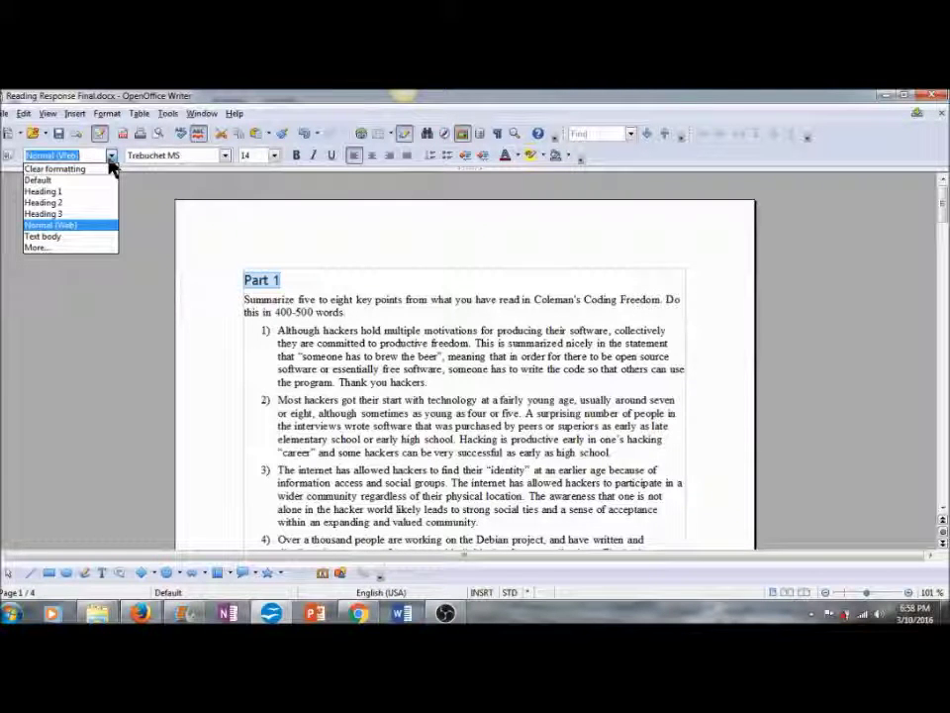
left_click(89, 191)
left_click(112, 157)
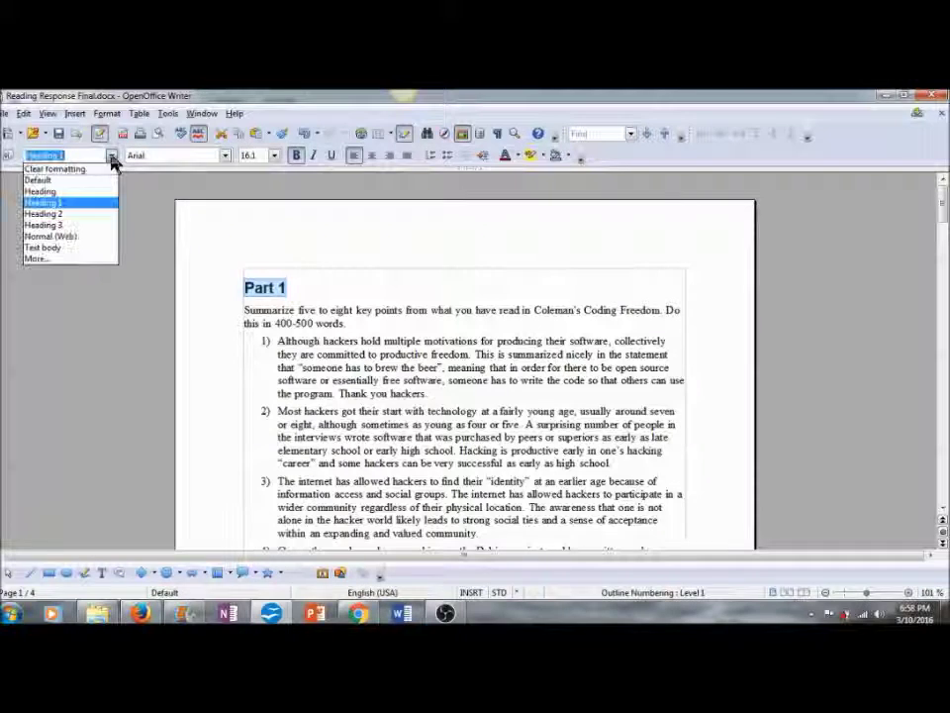
left_click(76, 214)
left_click(112, 159)
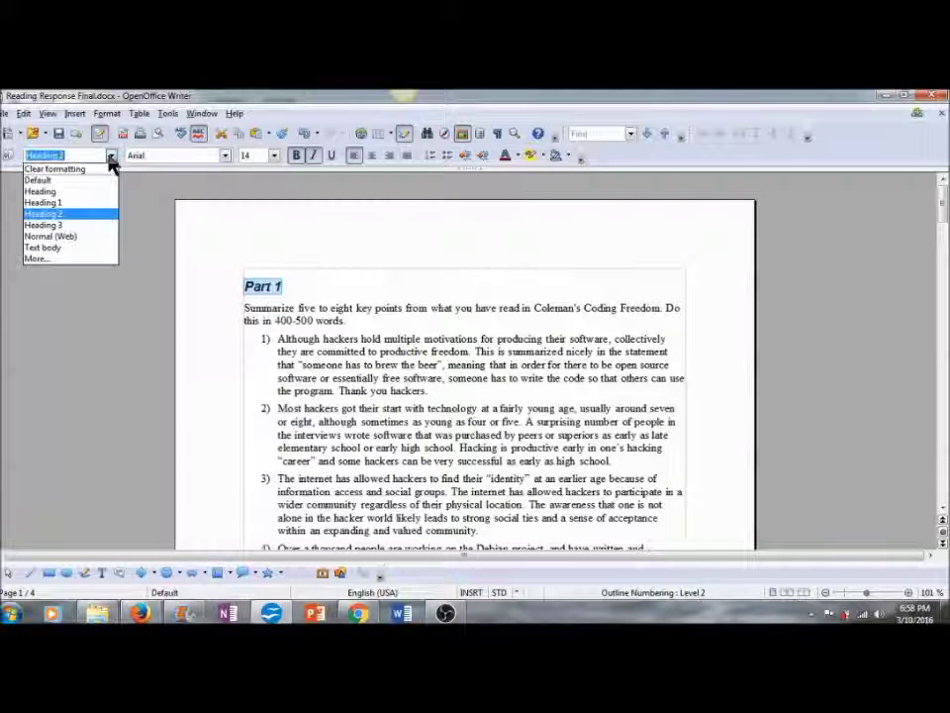
left_click(80, 226)
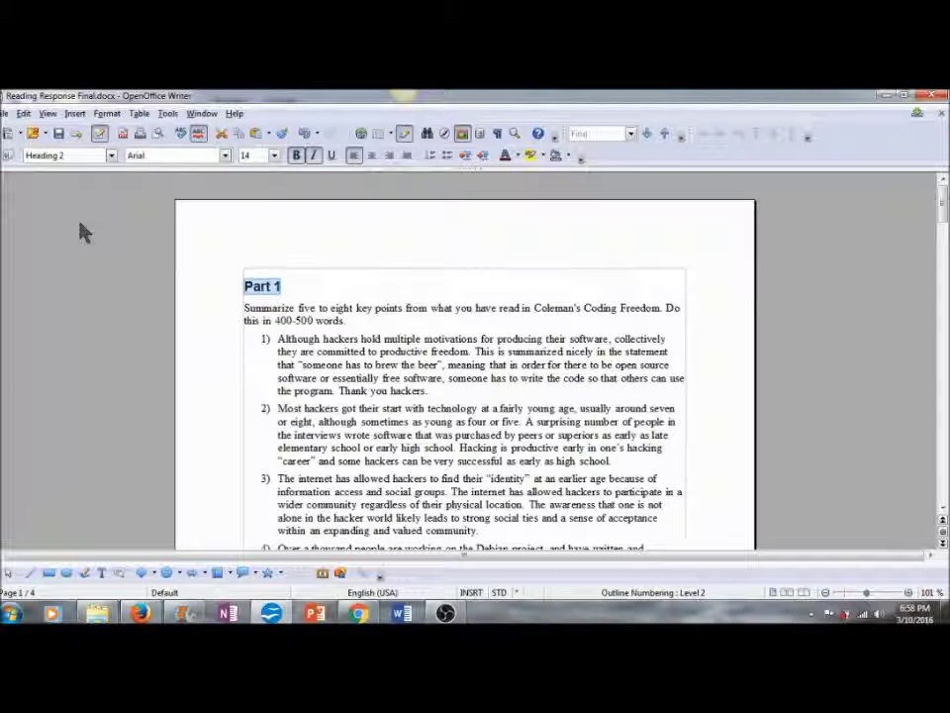
left_click(112, 156)
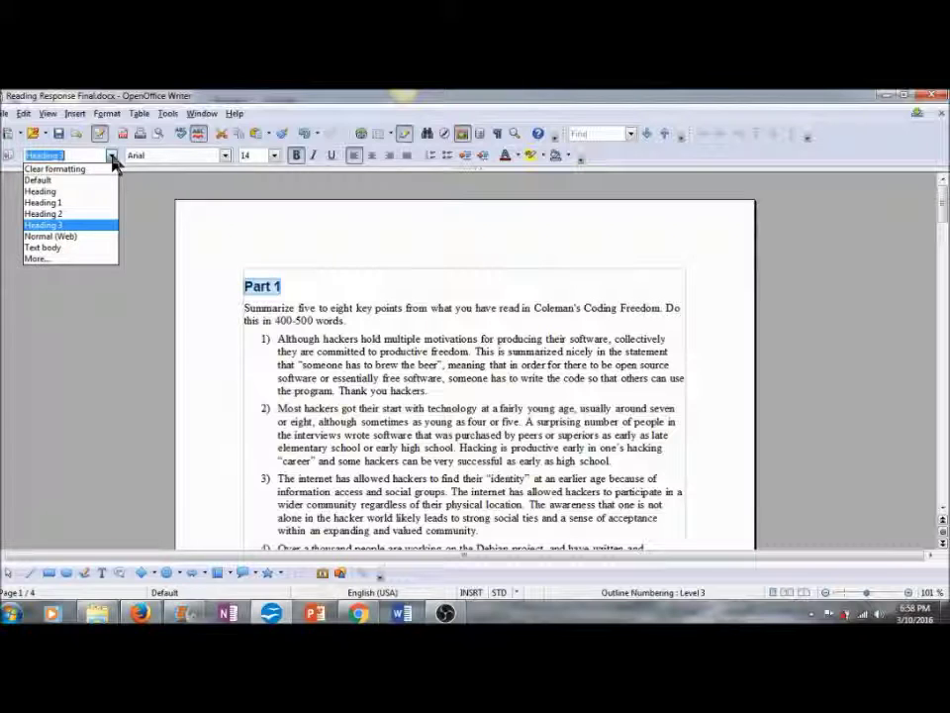
- Apply Heading 3 to Part 1 from the Styles and Formatting panel, then close the panel
left_click(56, 259)
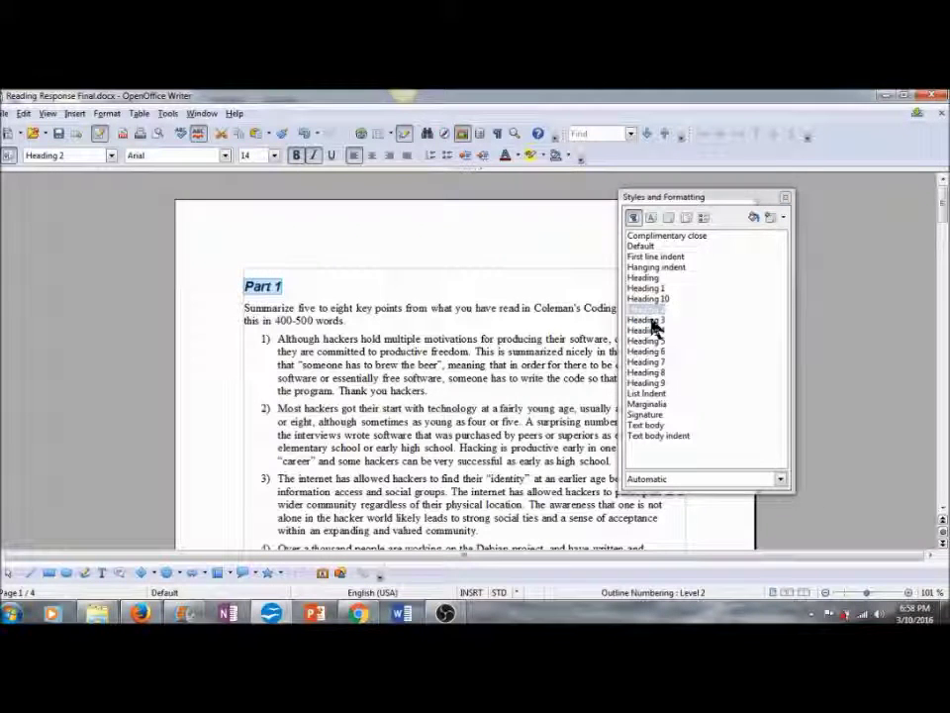
double_click(651, 320)
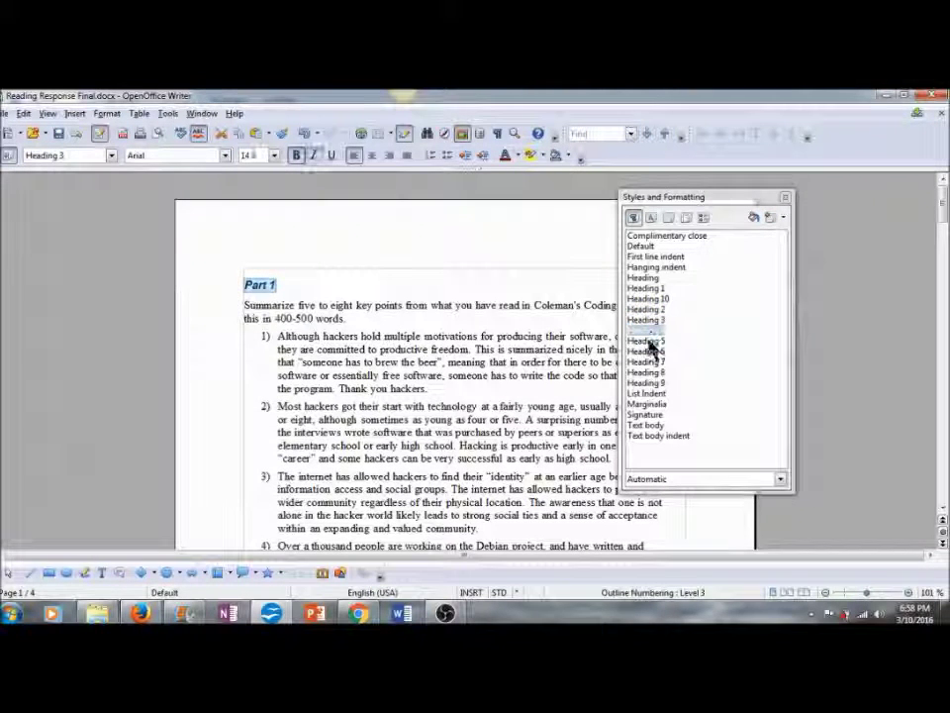
double_click(649, 343)
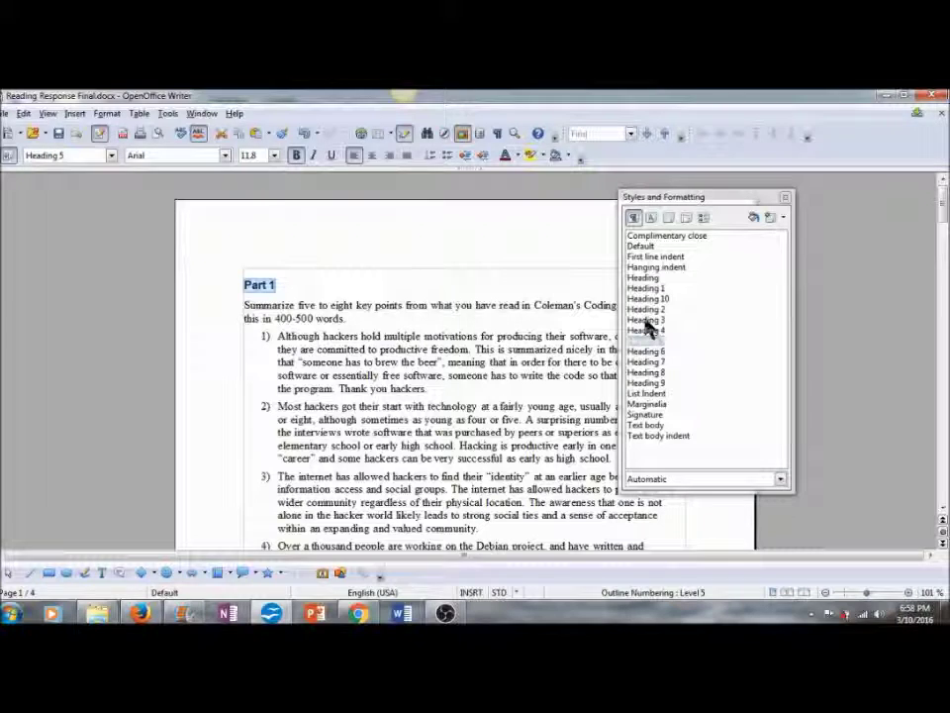
double_click(646, 321)
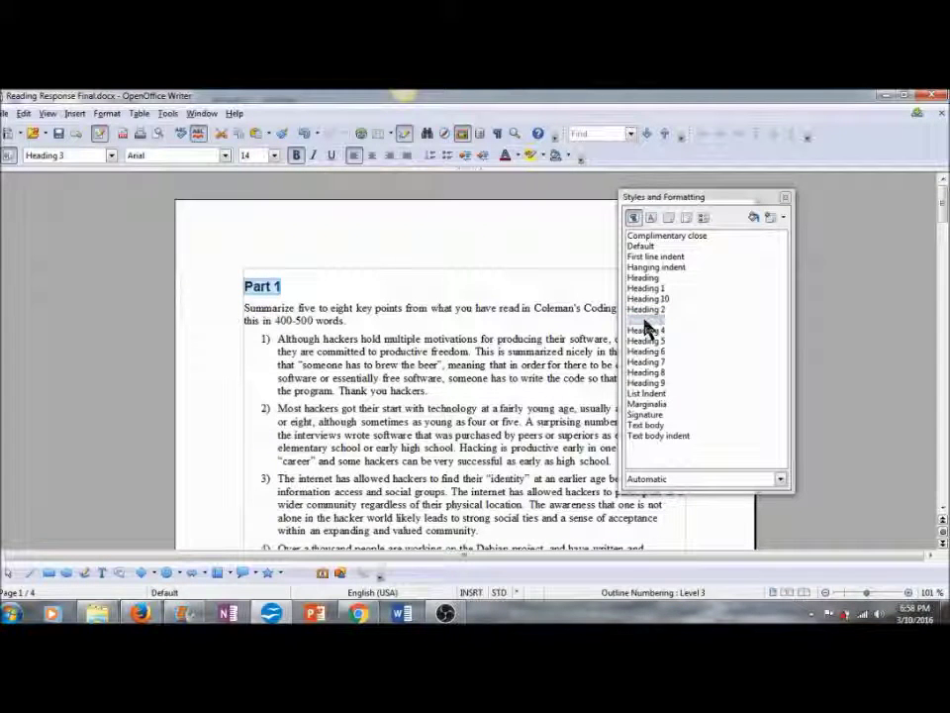
left_click(786, 200)
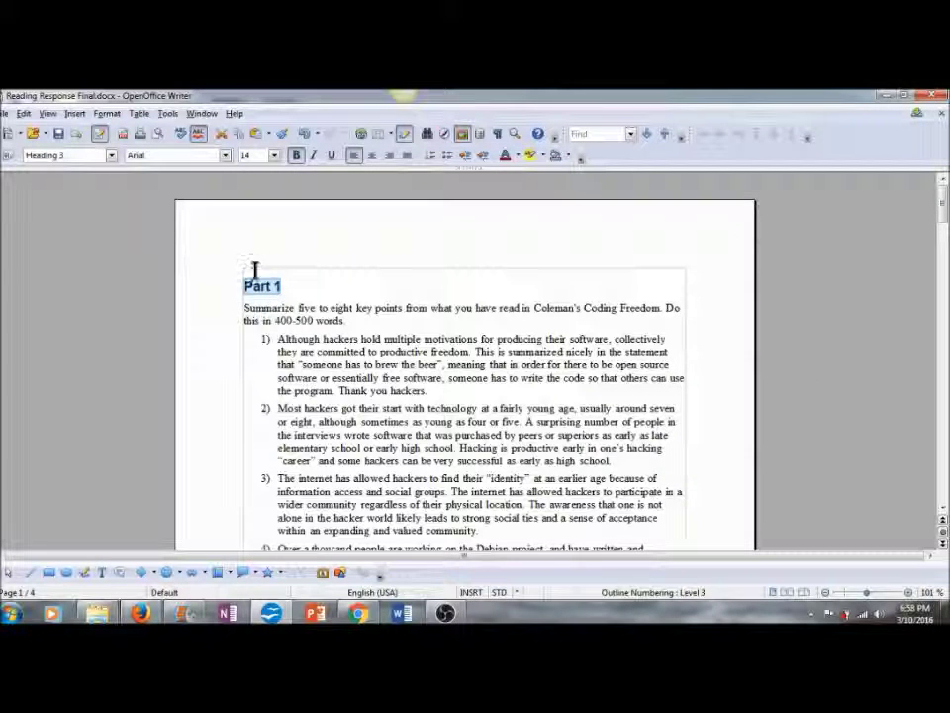
- Color the Part 1 heading purple and enlarge it to 16 point
left_click(516, 159)
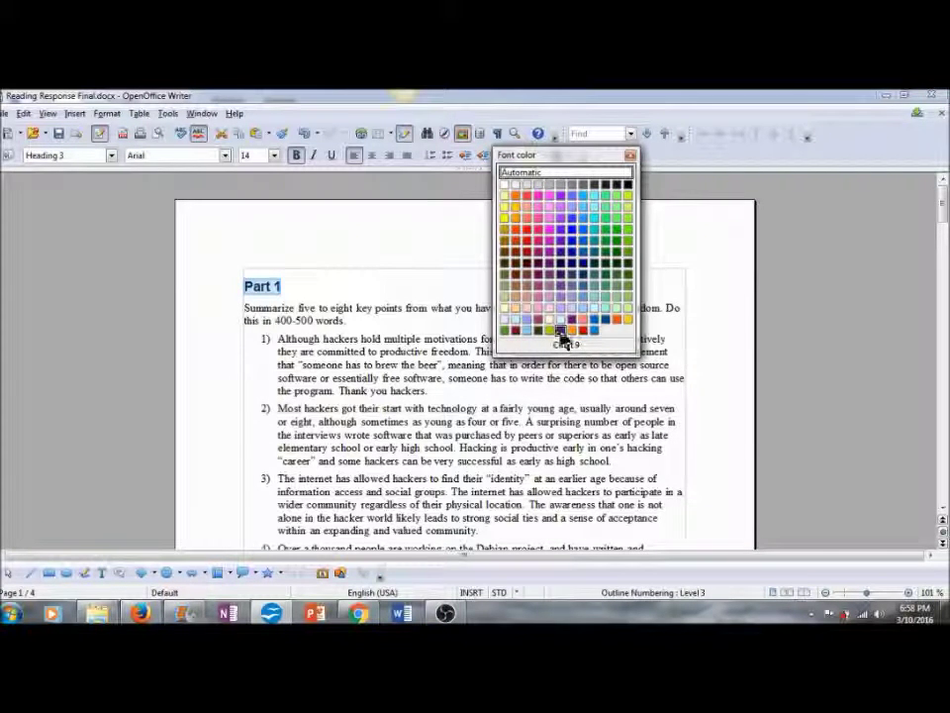
left_click(560, 334)
left_click(275, 157)
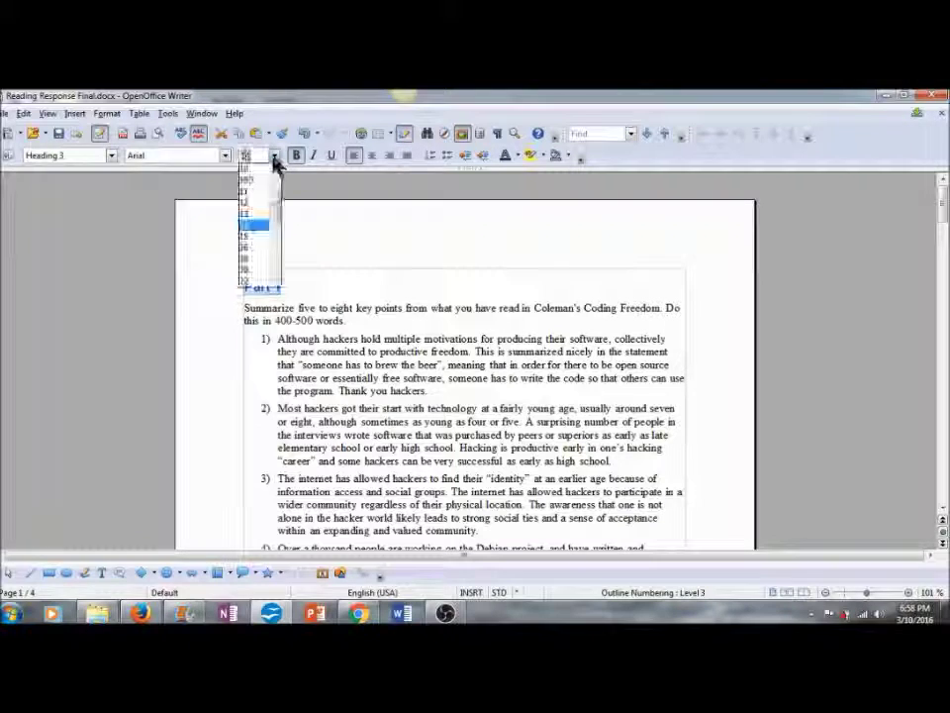
left_click(251, 248)
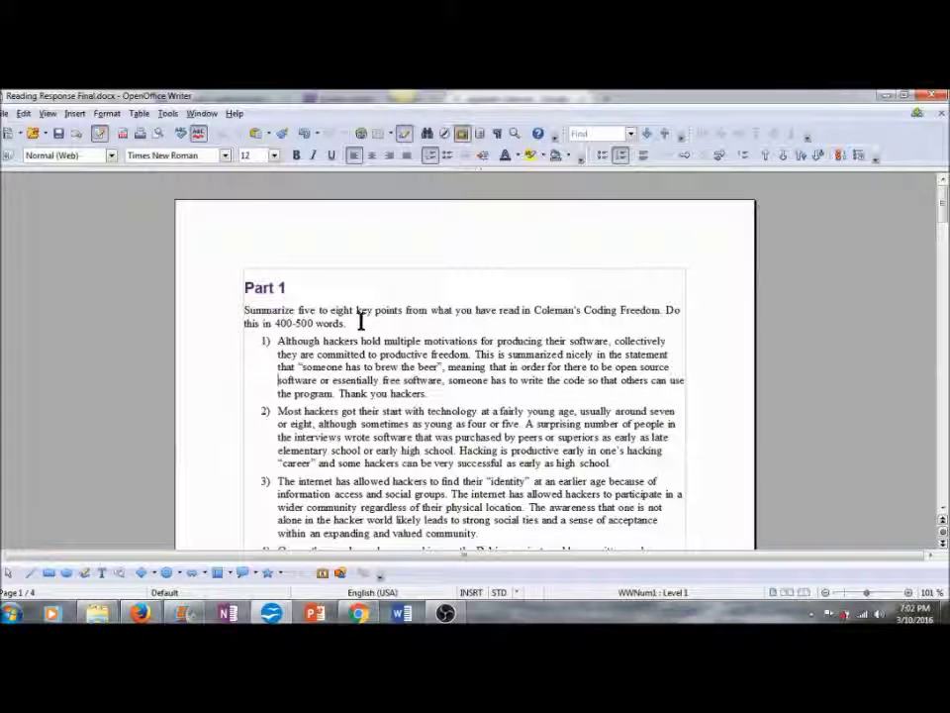
- Cut the assignment instructions paragraph beneath the Part 1 heading
left_click_drag(342, 323, 240, 314)
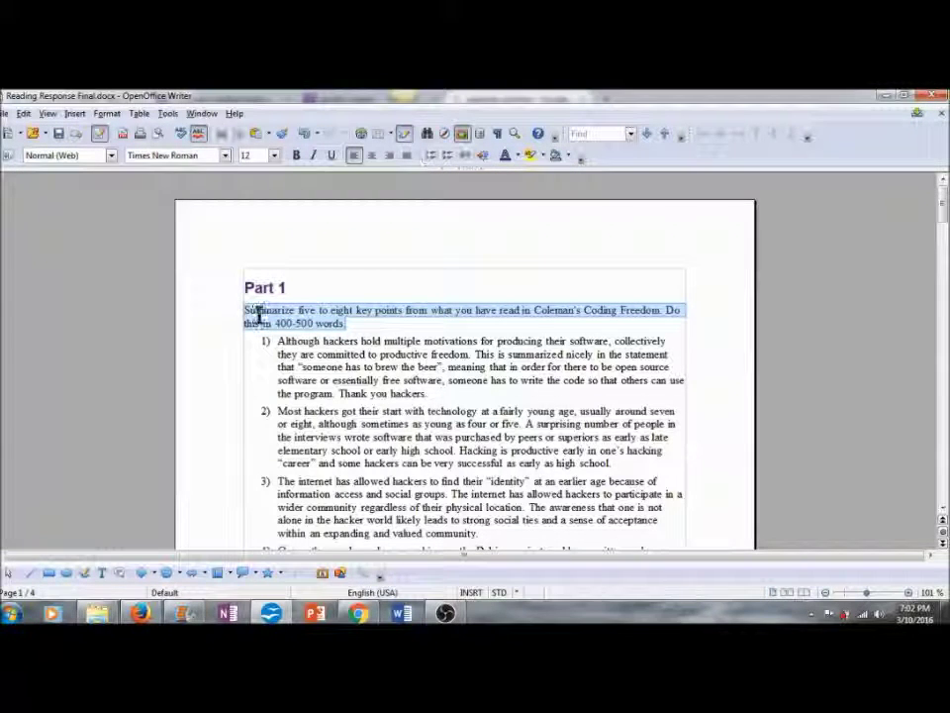
right_click(258, 316)
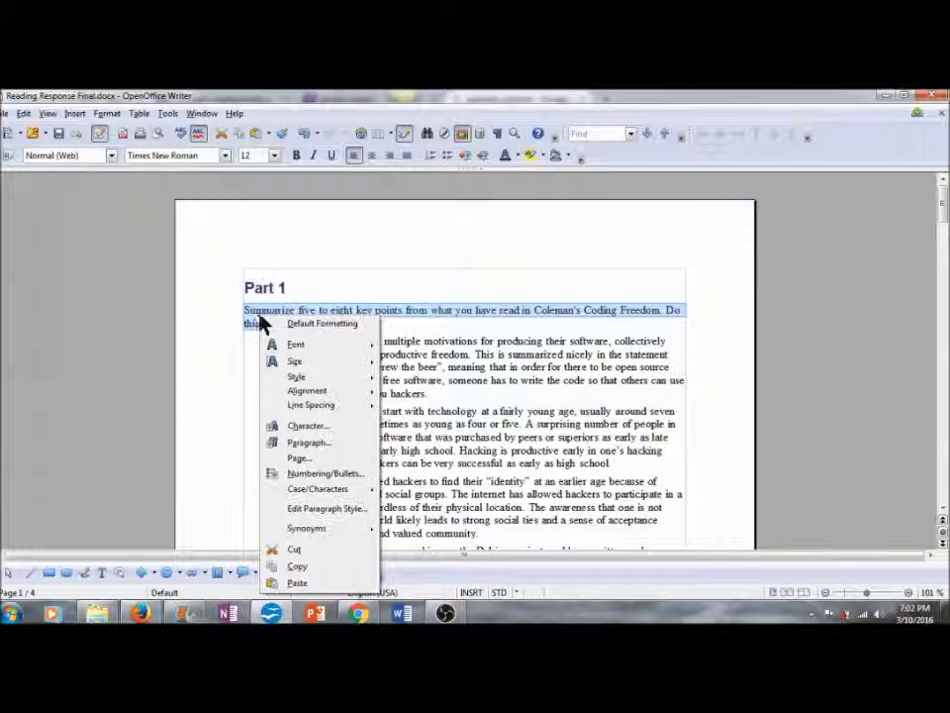
left_click(295, 550)
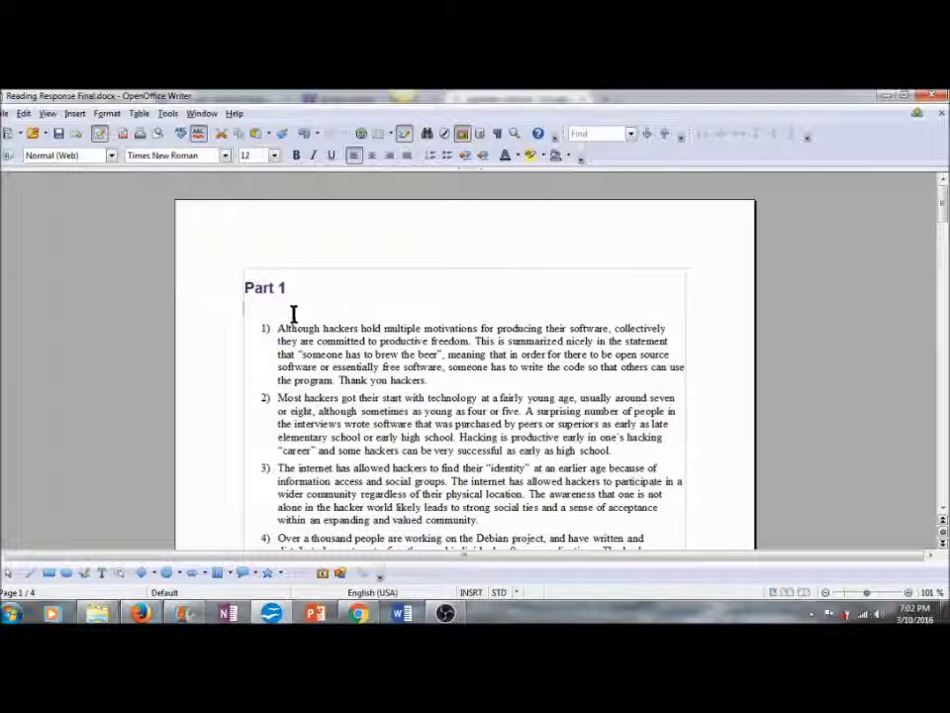
- Insert the Coleman photo from the Desktop via Insert > Picture > From File
left_click(77, 117)
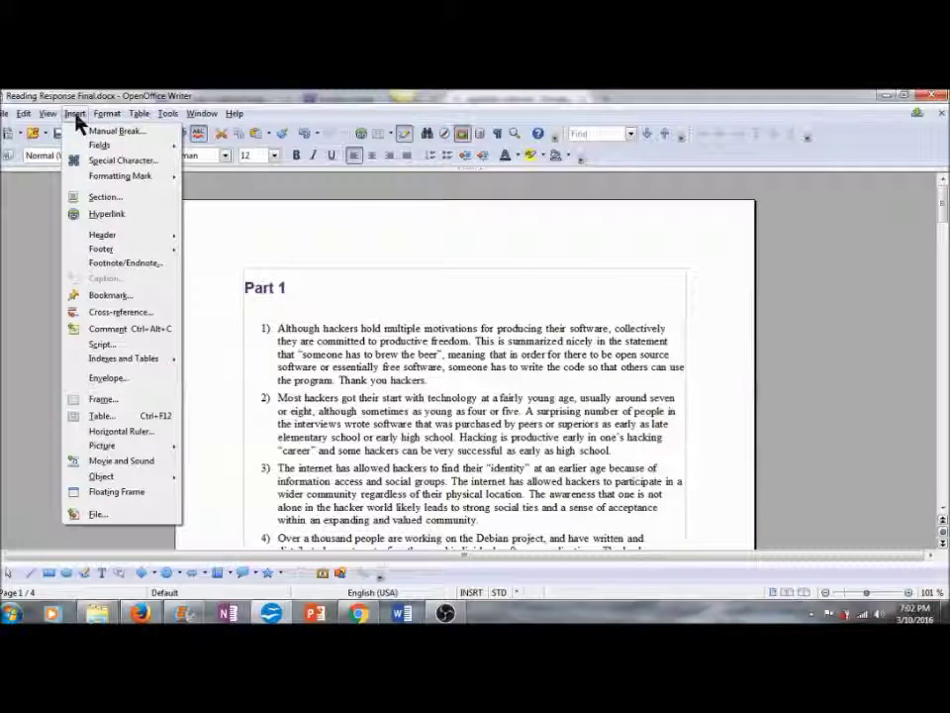
mouse_move(135, 448)
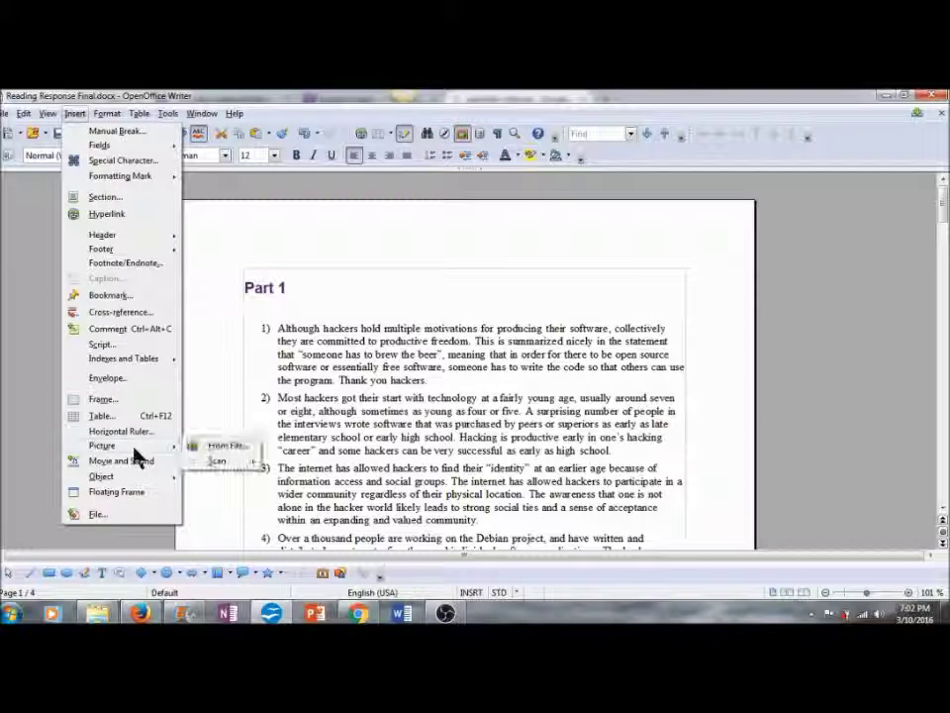
left_click(215, 447)
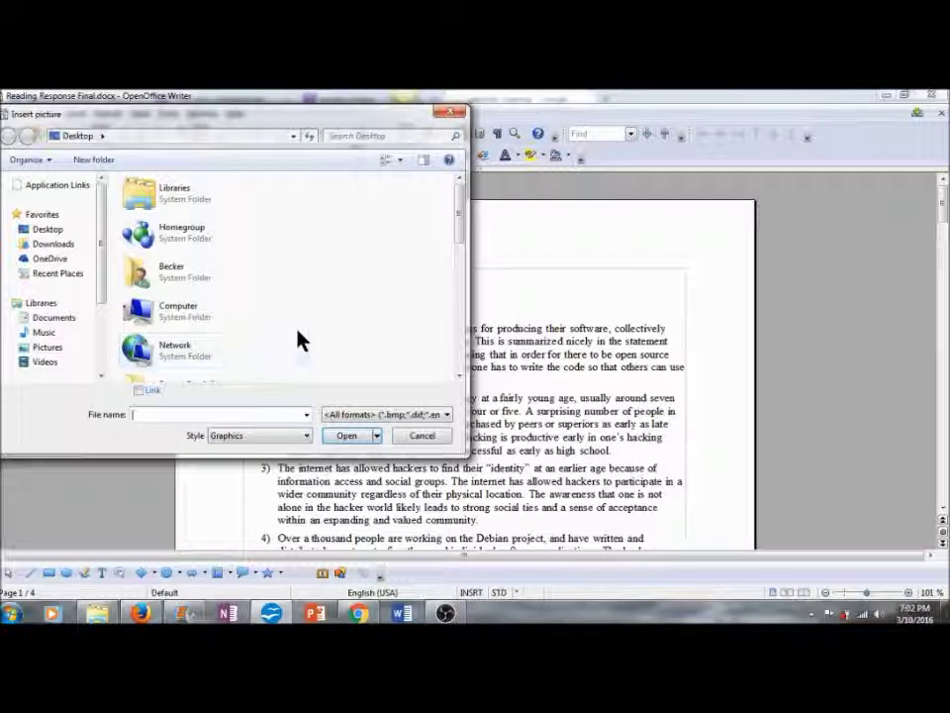
left_click_drag(461, 212, 463, 312)
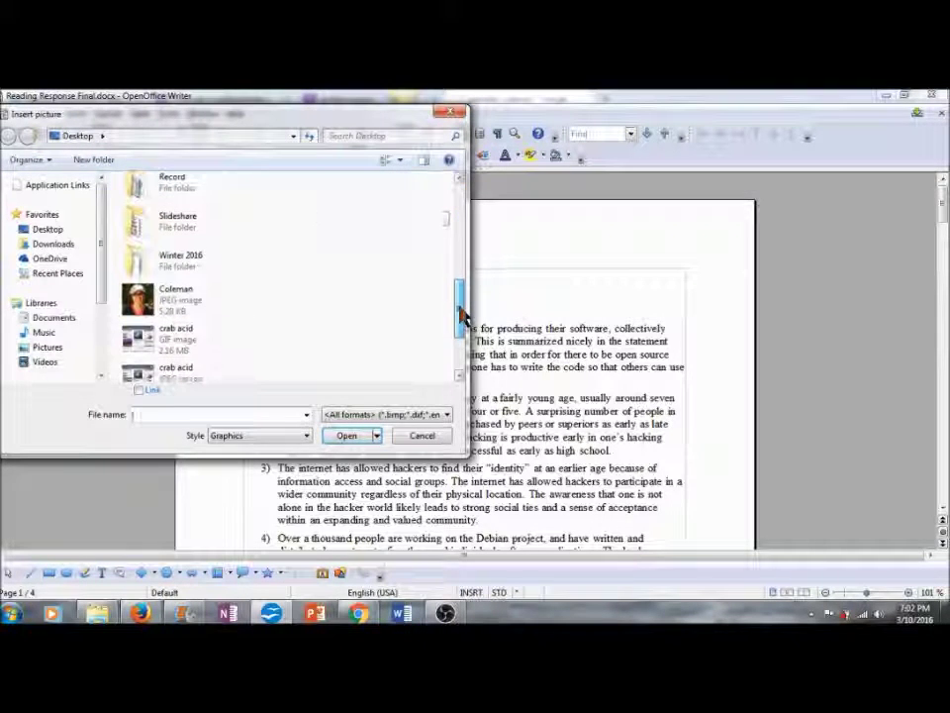
double_click(144, 310)
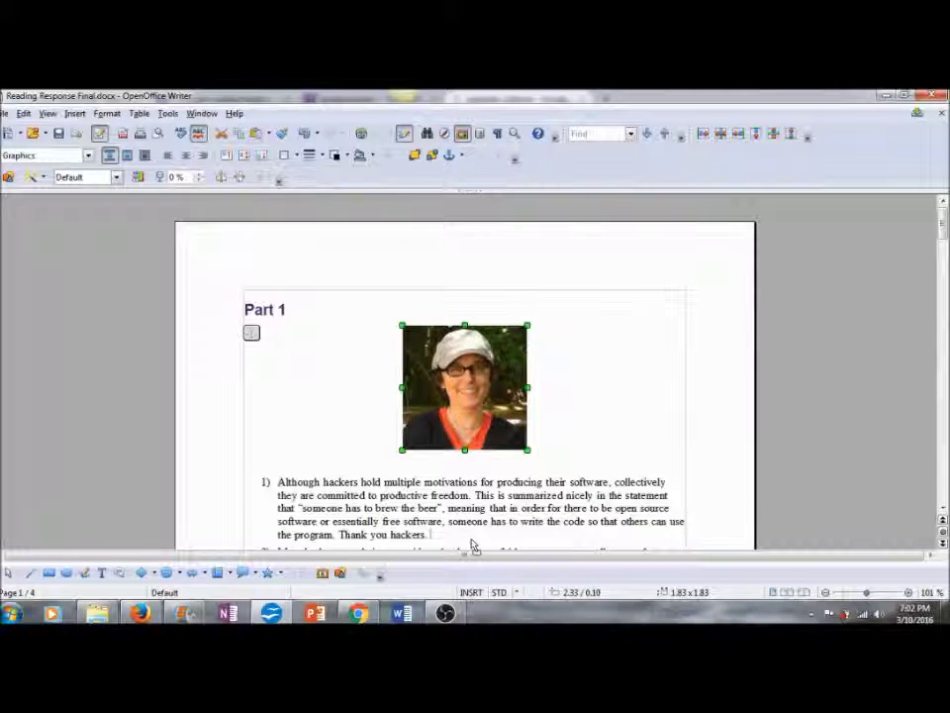
- Drag the Coleman photo down into numbered point 1 and deselect it
left_click_drag(464, 387, 533, 465)
scroll(454, 376, "down", 1)
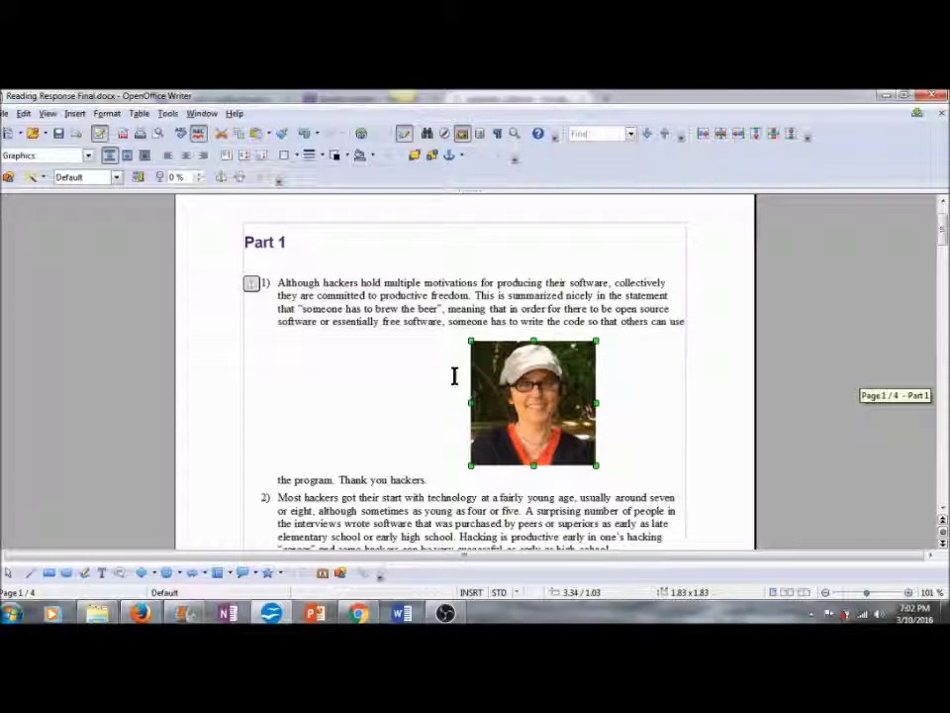
left_click(346, 297)
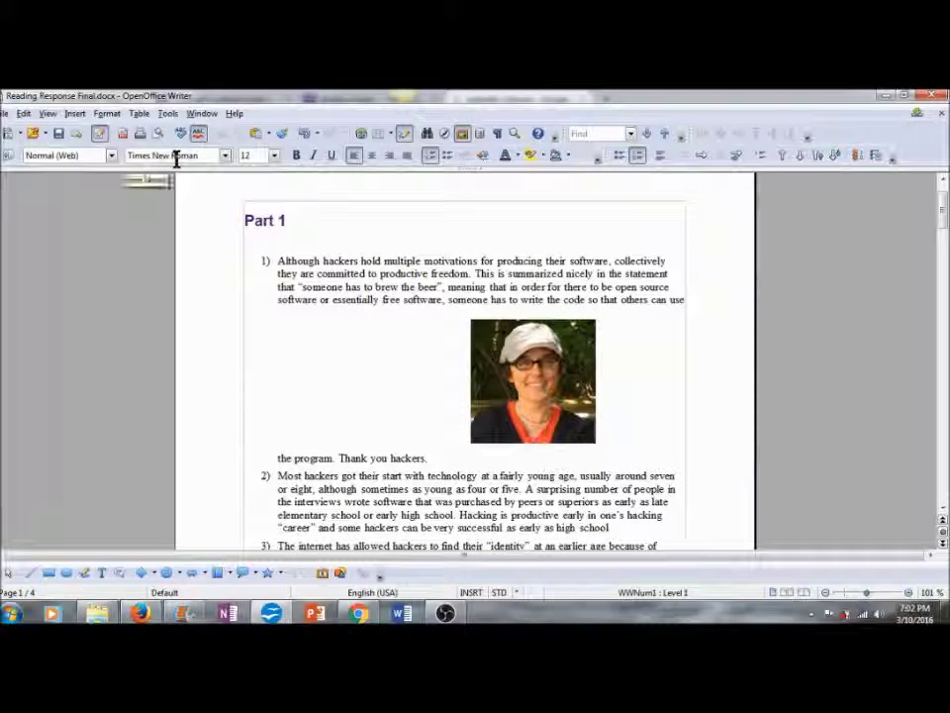
- Set the photo to Page Wrap, briefly trying Wrap Through first
left_click(525, 376)
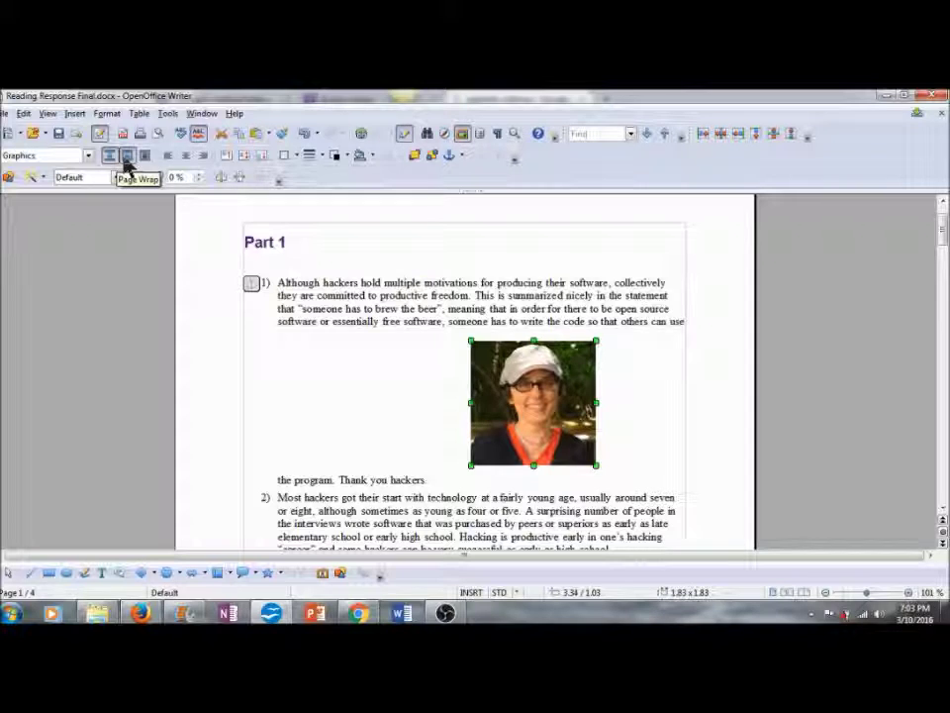
left_click(127, 158)
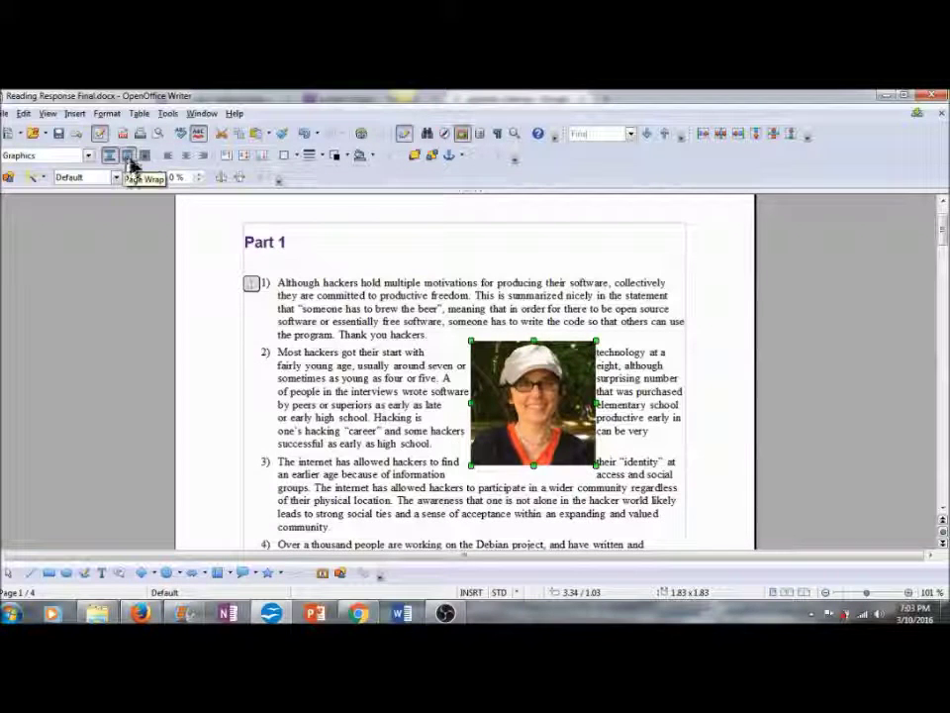
left_click(144, 158)
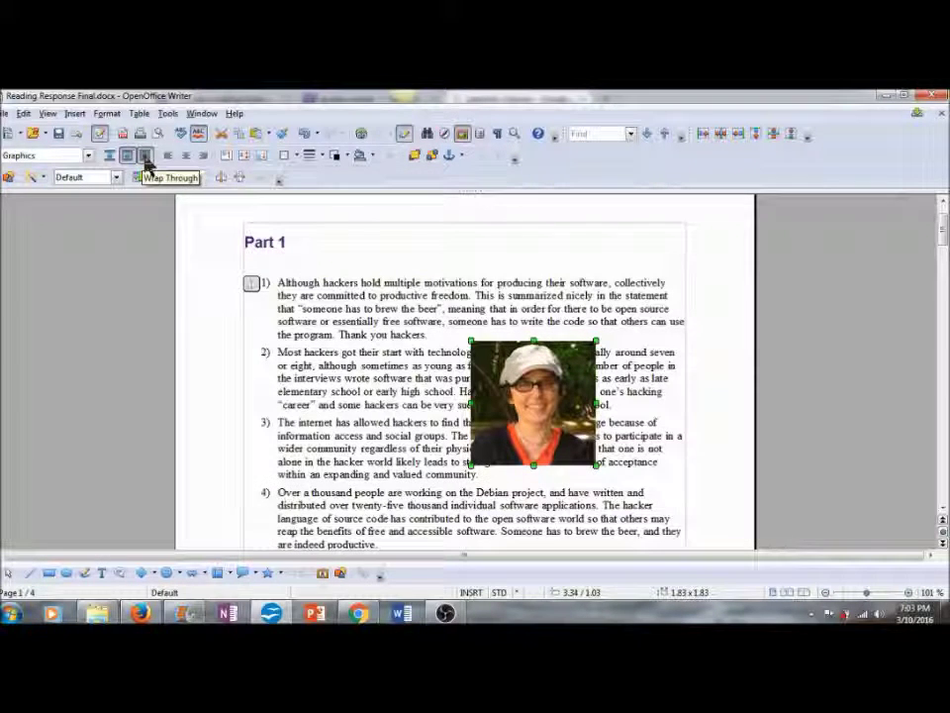
left_click(128, 157)
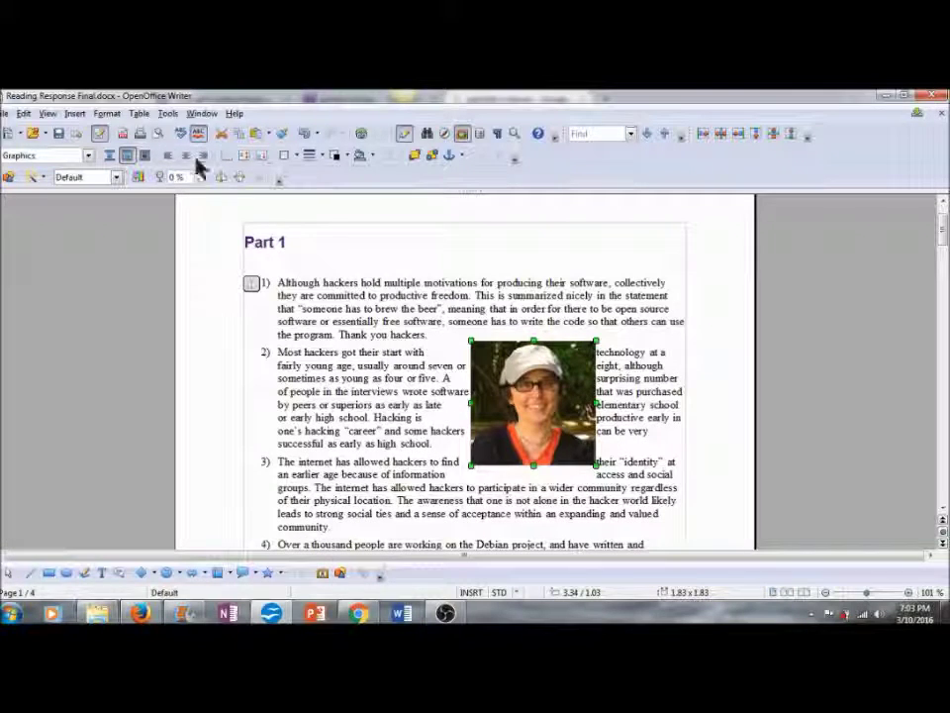
- Drag the photo to the left margin beside points 4 and 5
left_click_drag(531, 382, 371, 416)
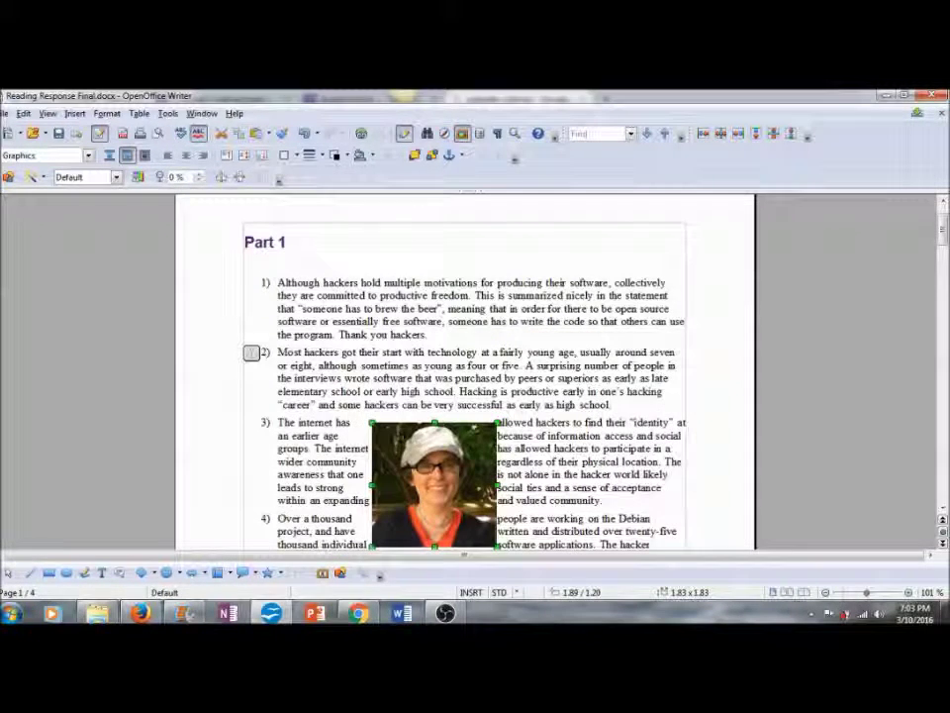
scroll(505, 474, "down", 3)
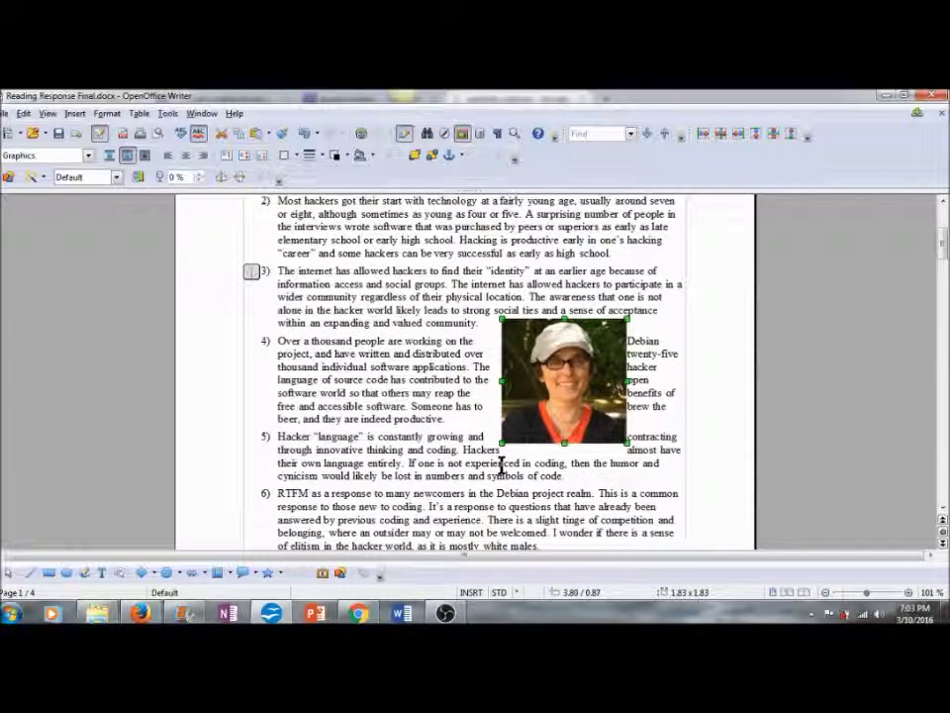
left_click_drag(556, 364, 309, 376)
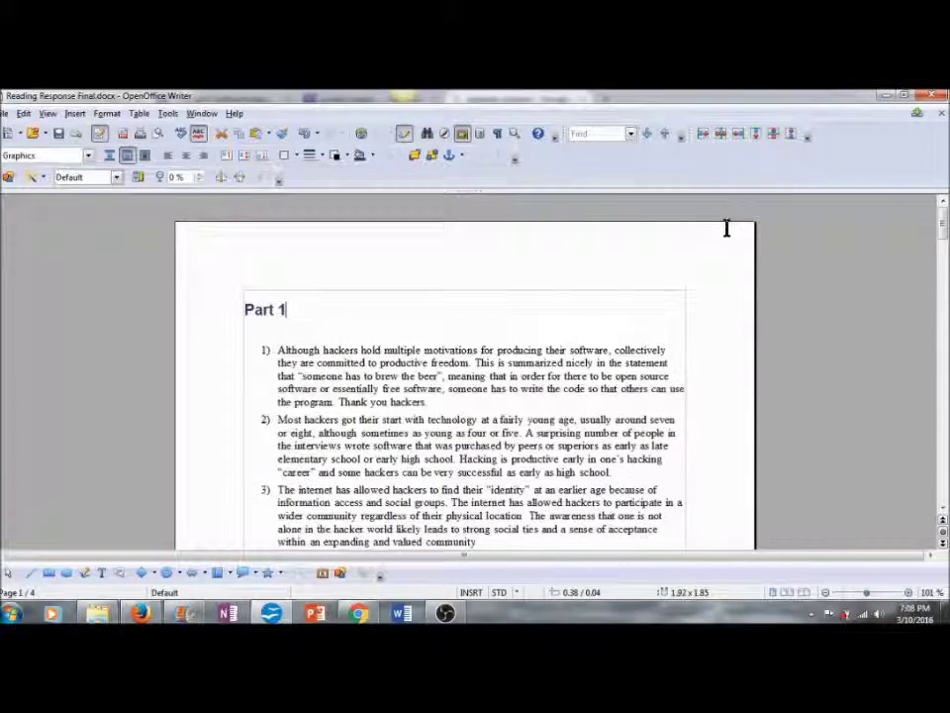
scroll(726, 226, "down", 1)
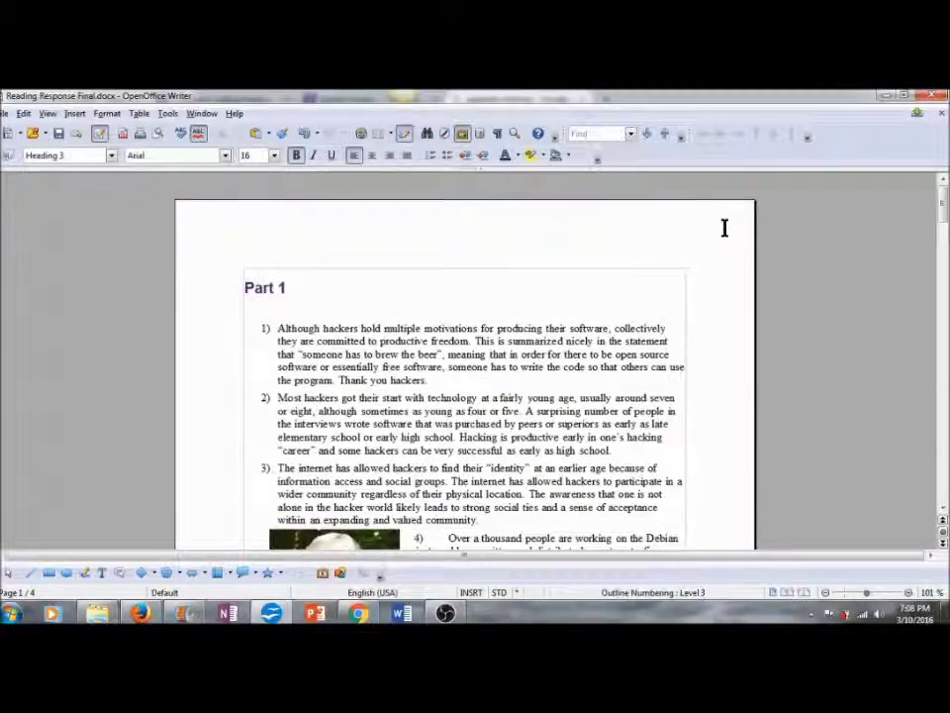
scroll(558, 314, "down", 1)
- Review the photo's Wrap, Crop, Borders and Type settings in the Picture dialog, then close it
scroll(558, 314, "down", 3)
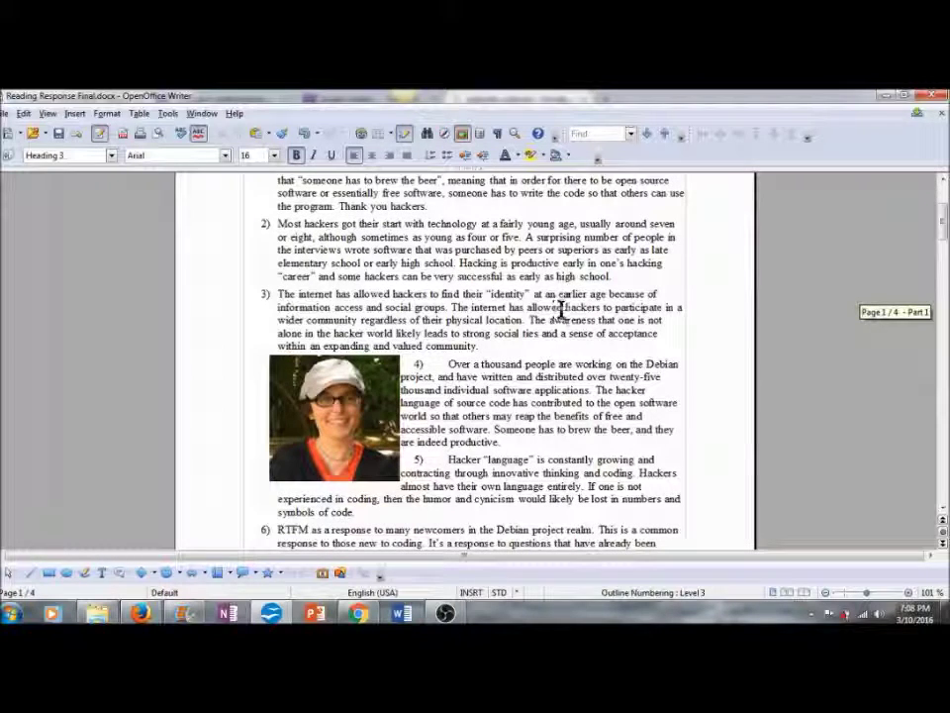
right_click(331, 441)
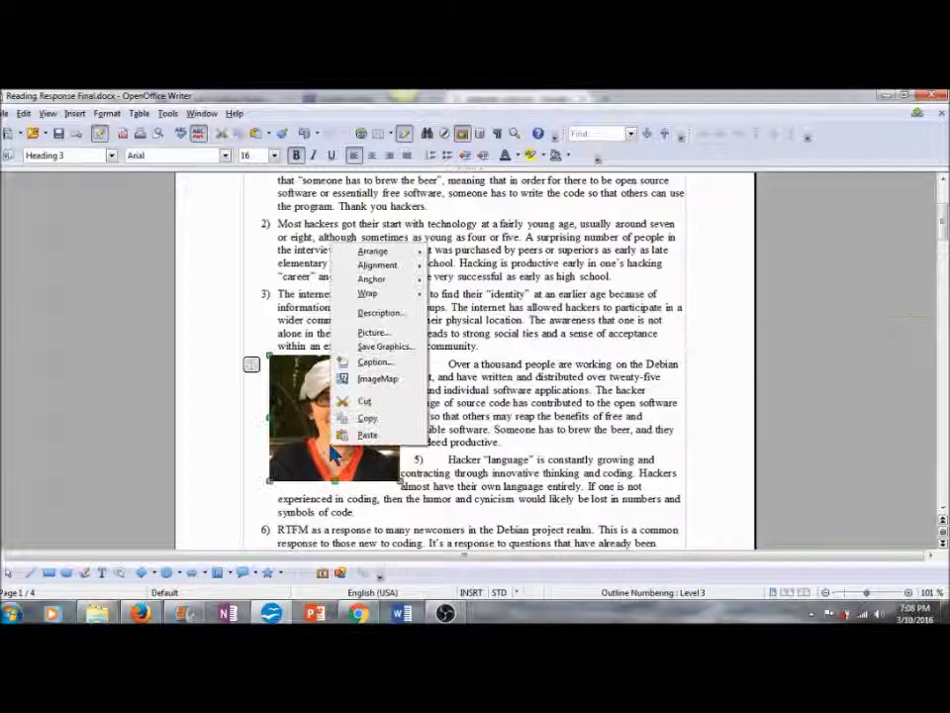
mouse_move(391, 295)
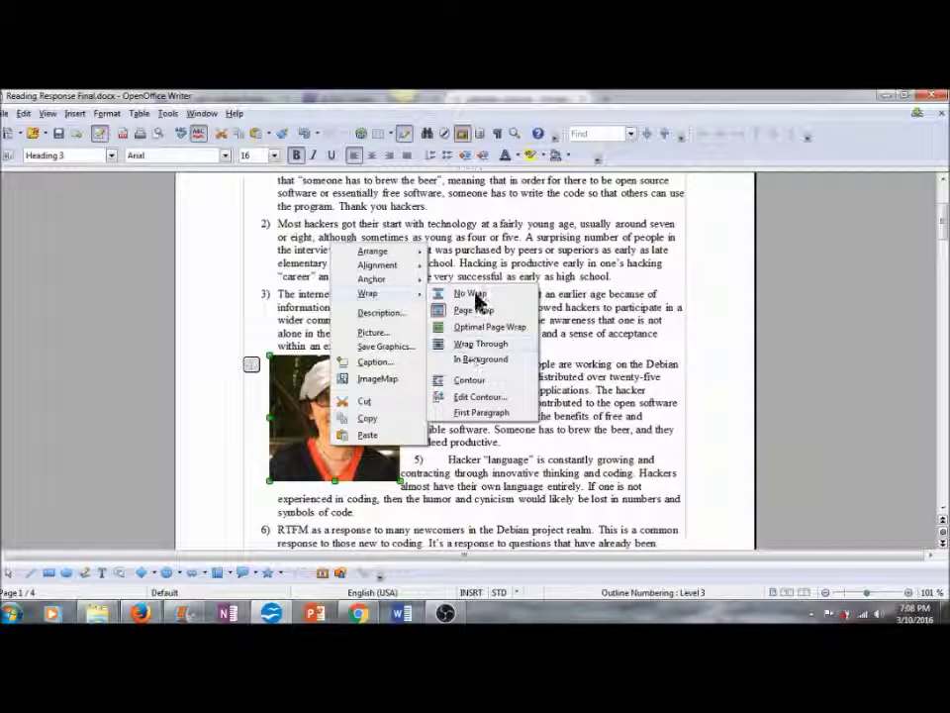
left_click(374, 333)
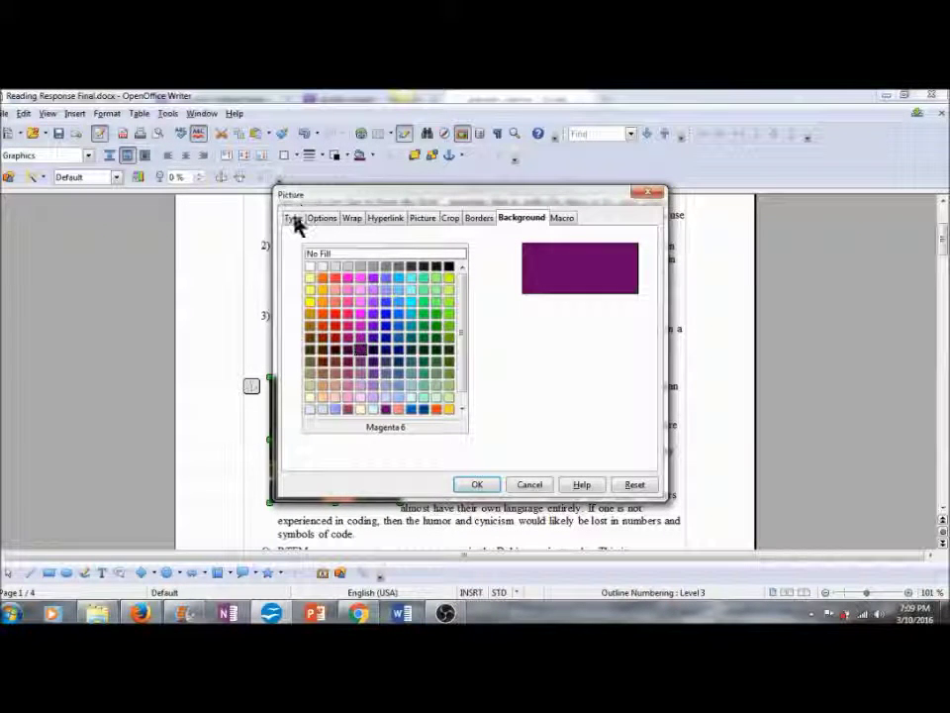
left_click(352, 219)
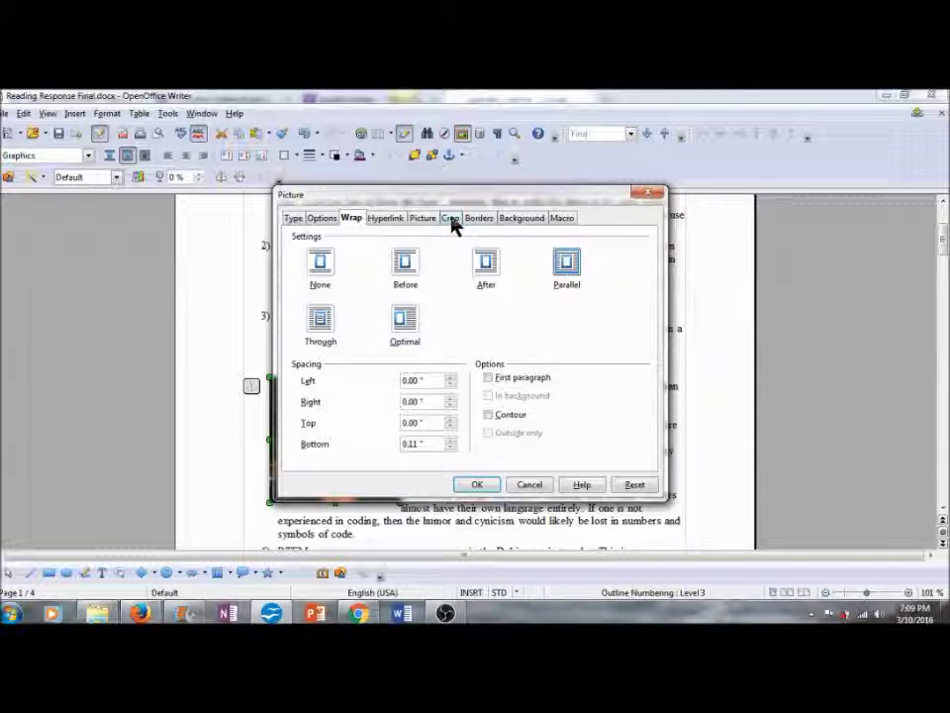
left_click(450, 219)
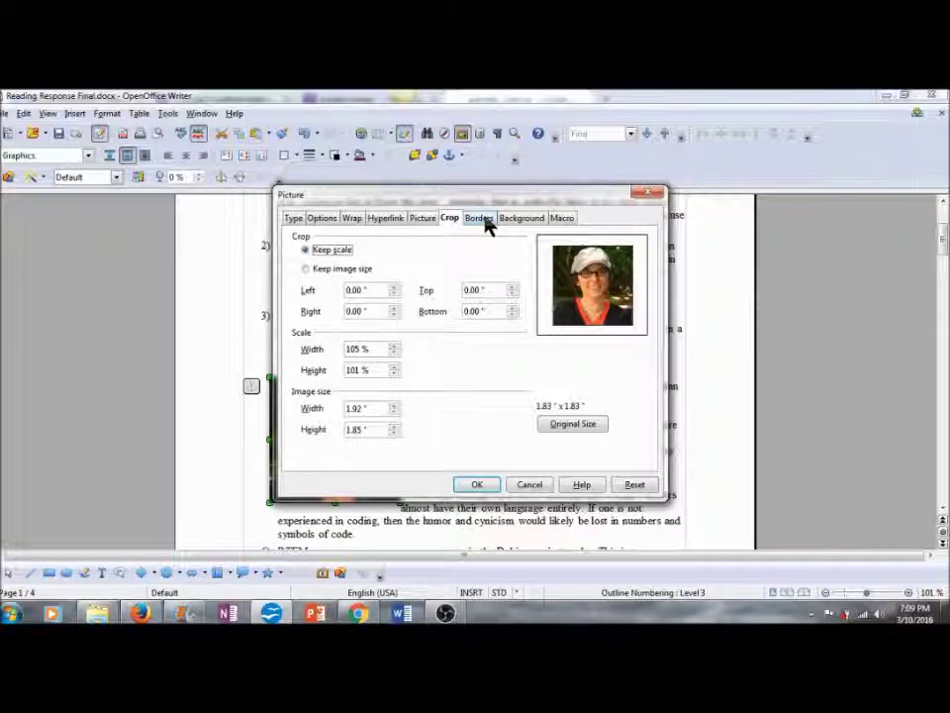
left_click(483, 220)
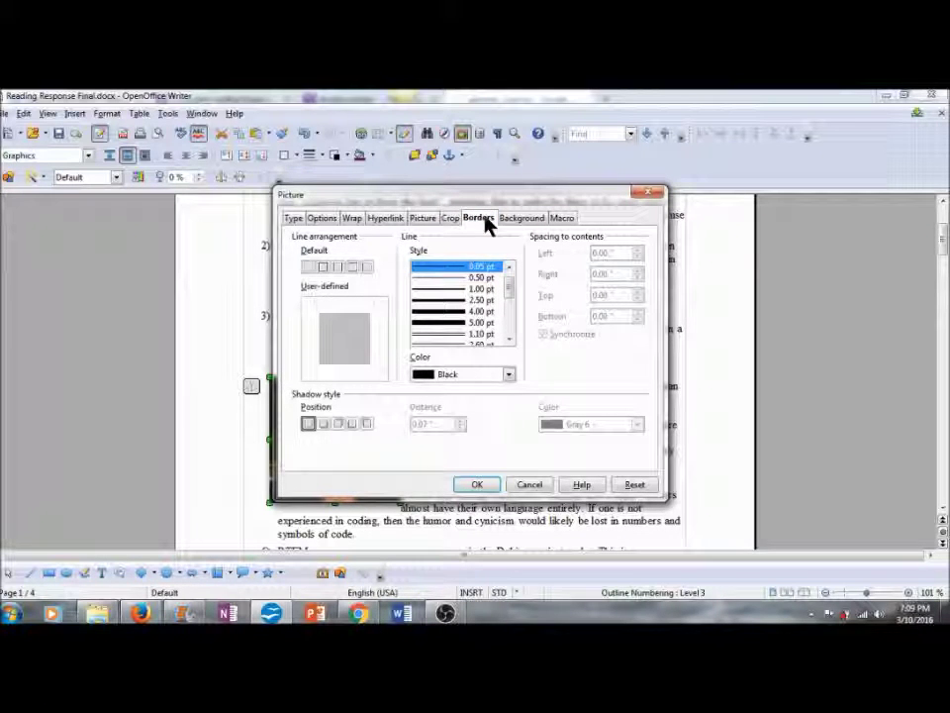
left_click(294, 220)
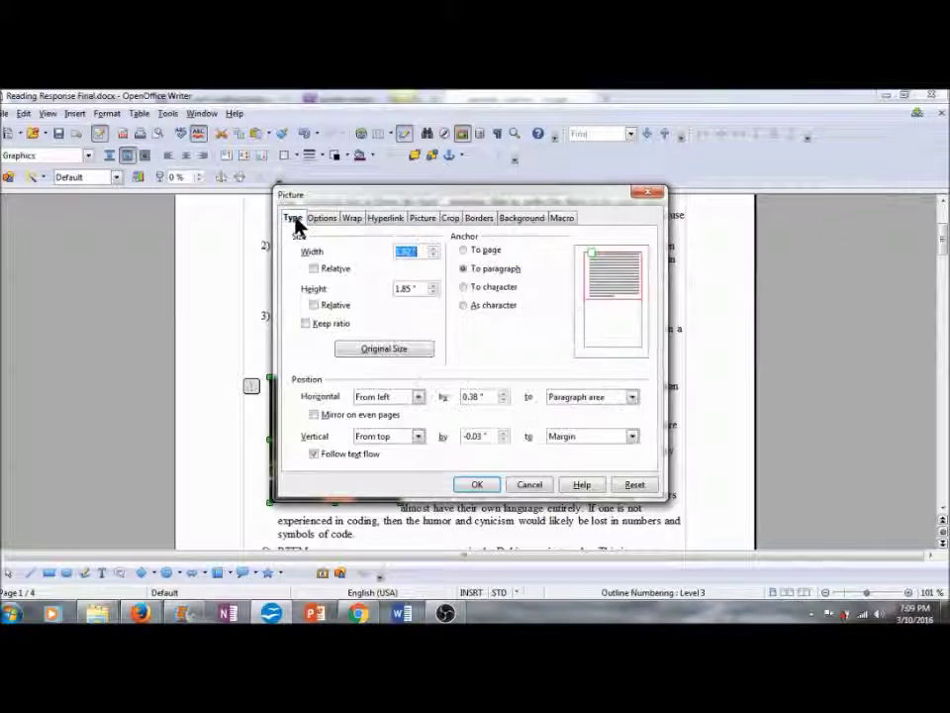
left_click(652, 196)
scroll(673, 198, "down", 4)
scroll(681, 188, "up", 4)
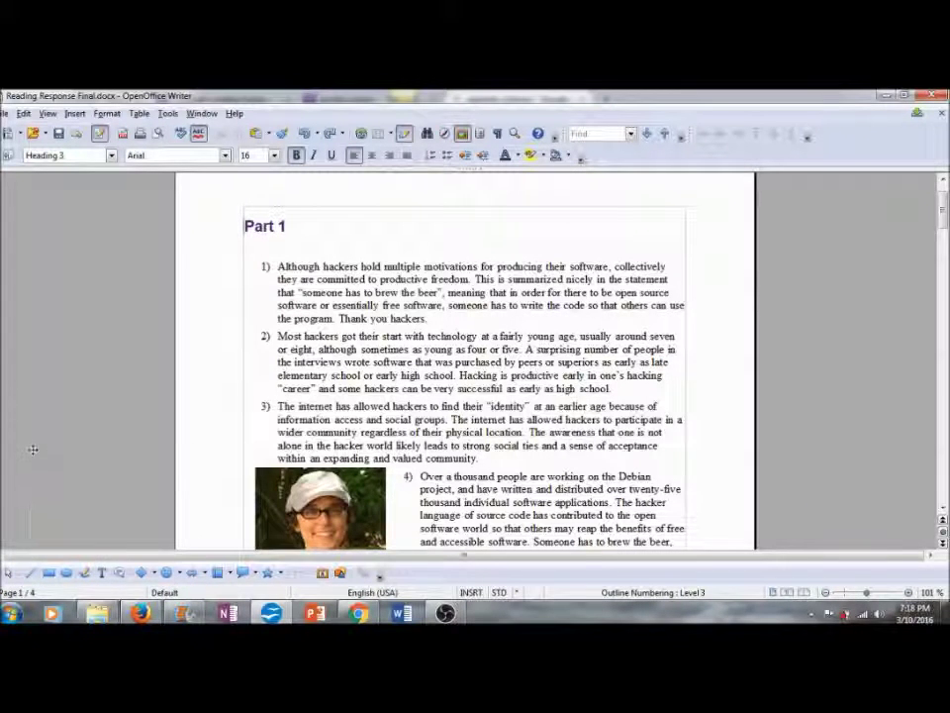
mouse_move(33, 449)
left_mouse_down()
mouse_move(117, 459)
mouse_move(98, 347)
mouse_move(75, 354)
mouse_move(84, 371)
mouse_move(168, 381)
left_mouse_up()
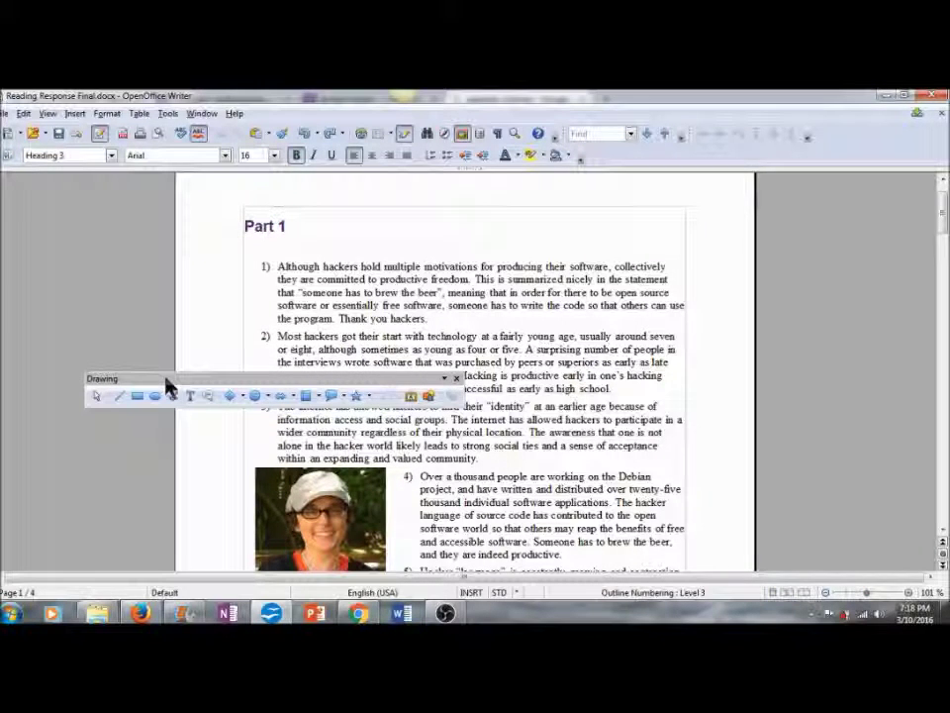
left_click(445, 381)
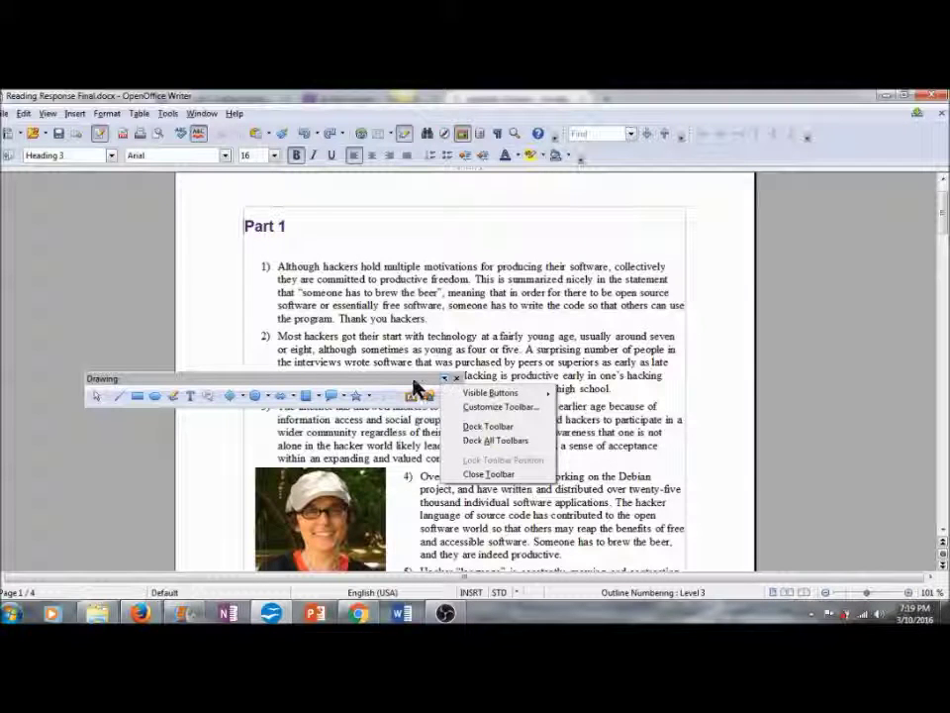
left_click(410, 386)
left_click_drag(390, 380, 366, 521)
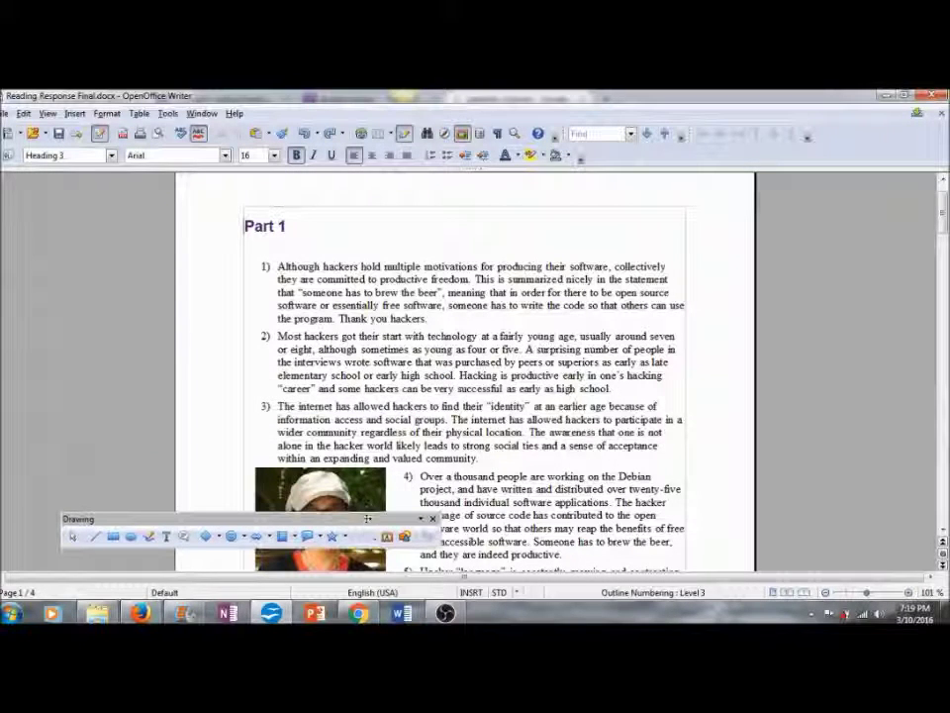
left_click(422, 521)
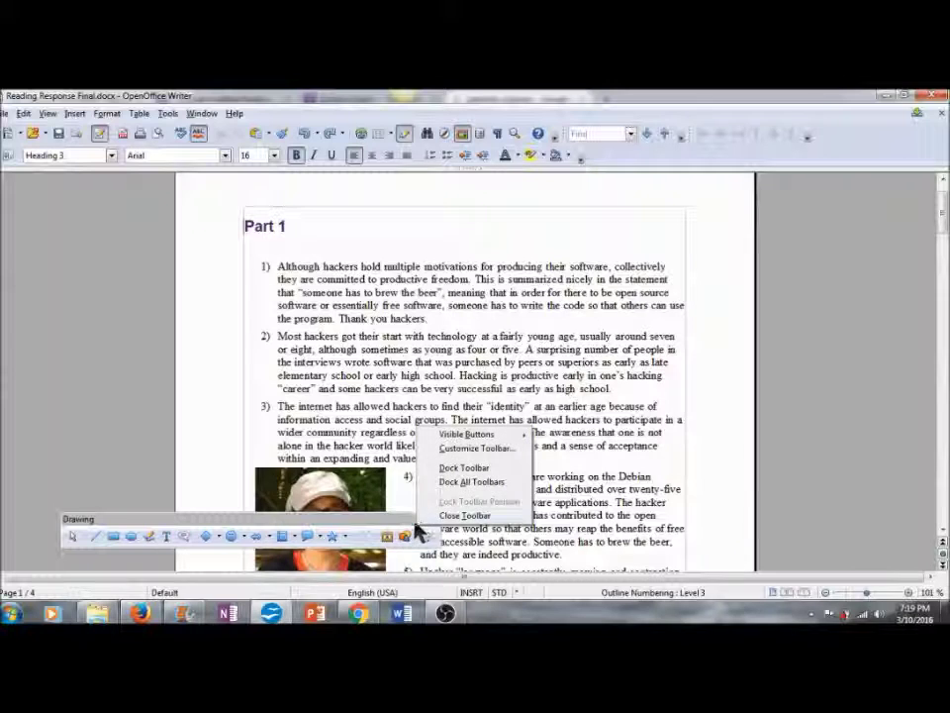
left_click(468, 471)
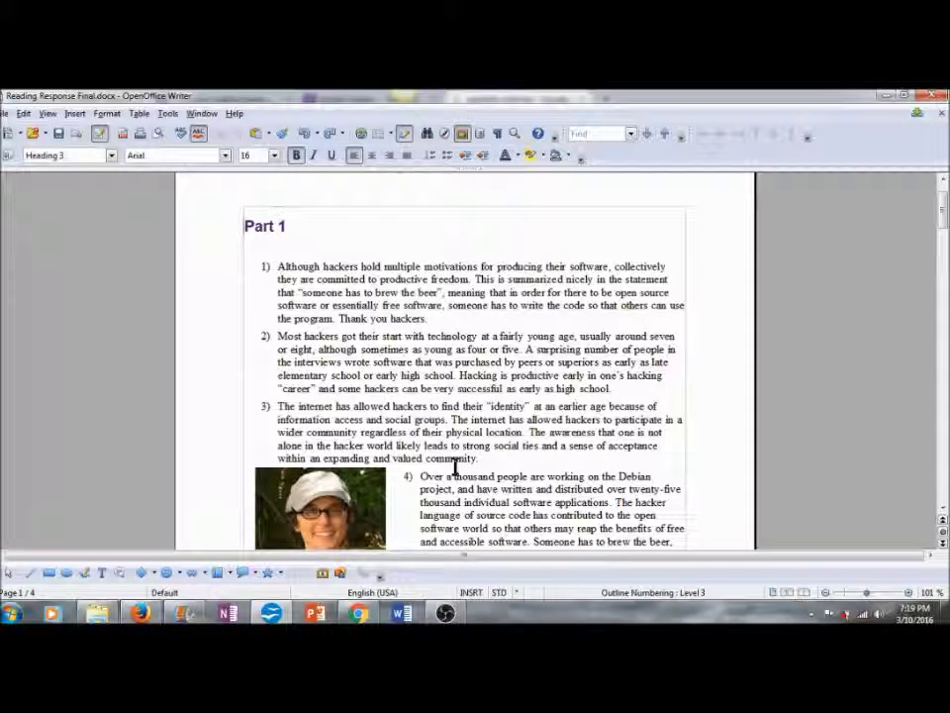
- Draw a smiley face symbol shape on the page and set it to Page Wrap
left_click(168, 574)
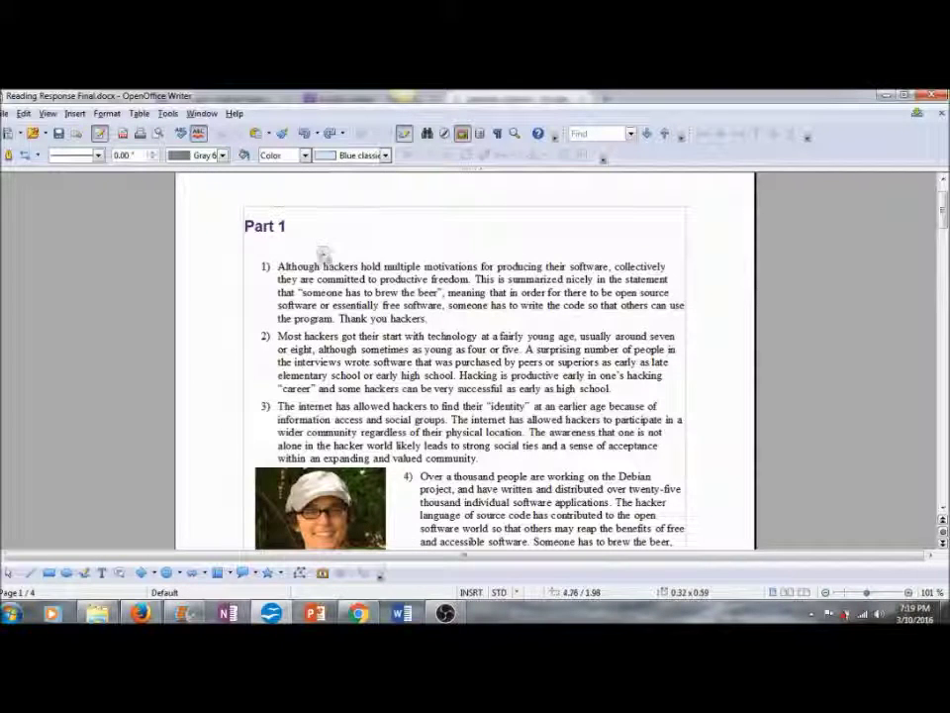
mouse_move(317, 245)
left_mouse_down()
mouse_move(380, 344)
mouse_move(458, 386)
left_mouse_up()
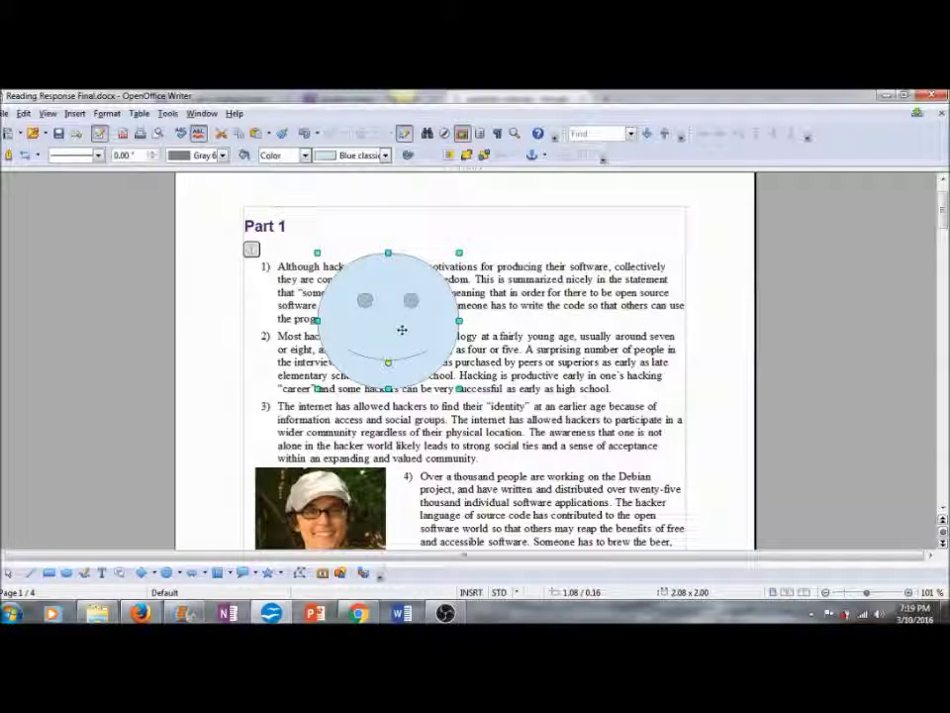
right_click(400, 336)
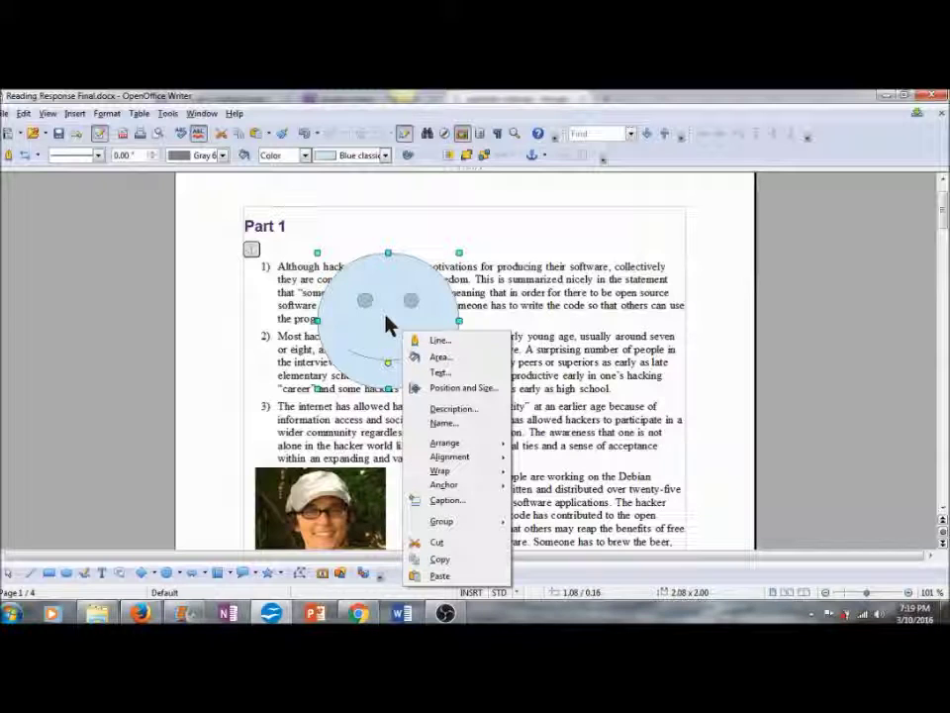
mouse_move(475, 479)
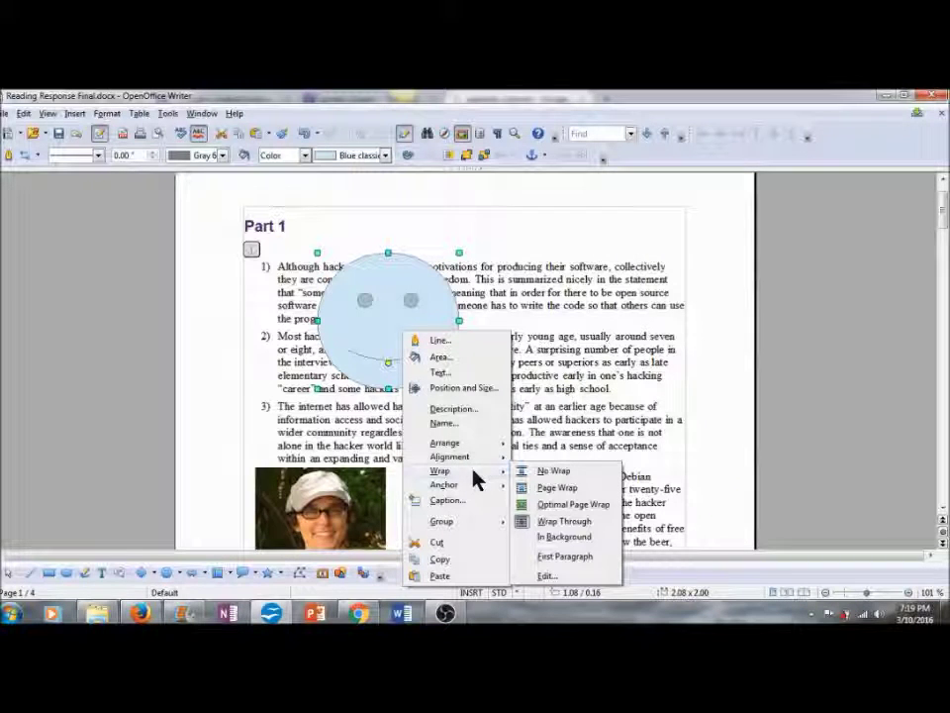
left_click(561, 489)
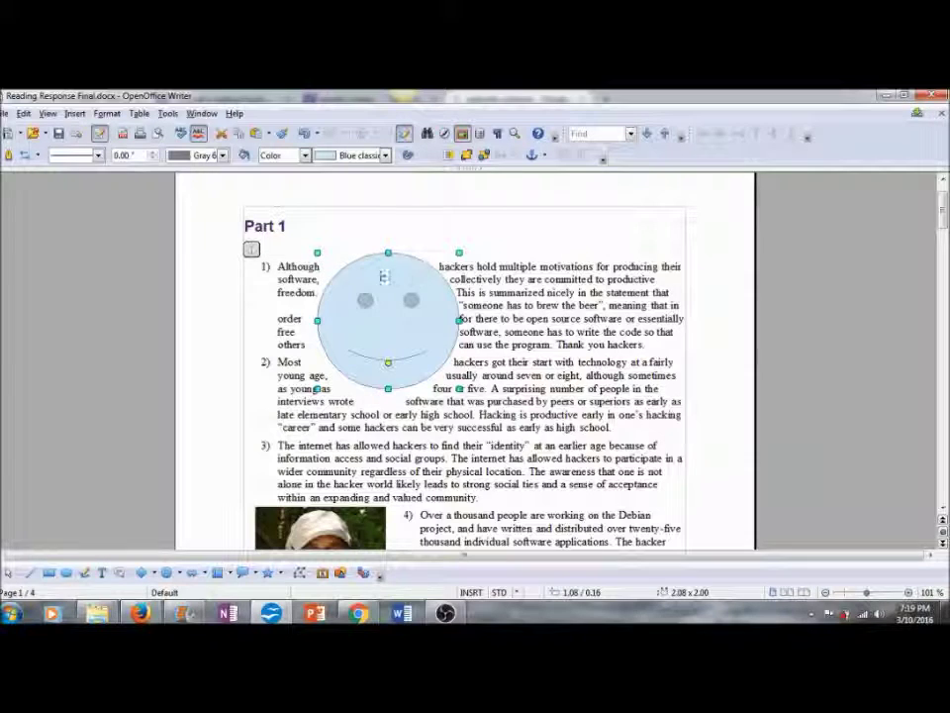
- Drag the smiley down between items 2 and 3, then deselect it
left_click_drag(386, 315, 445, 341)
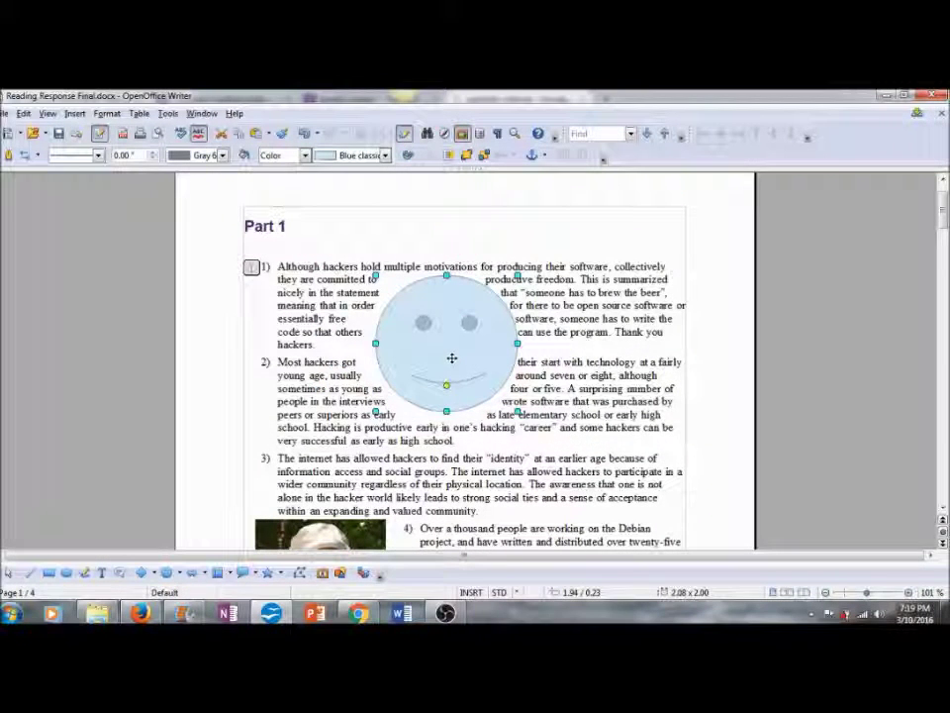
left_click_drag(449, 356, 474, 432)
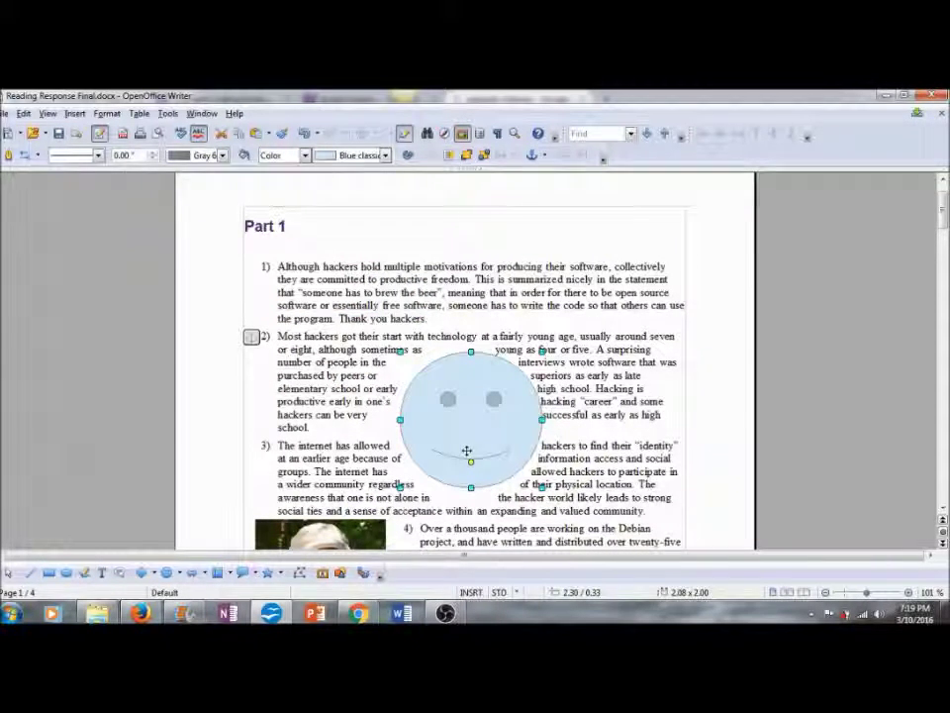
scroll(416, 370, "up", 1)
left_click(415, 370)
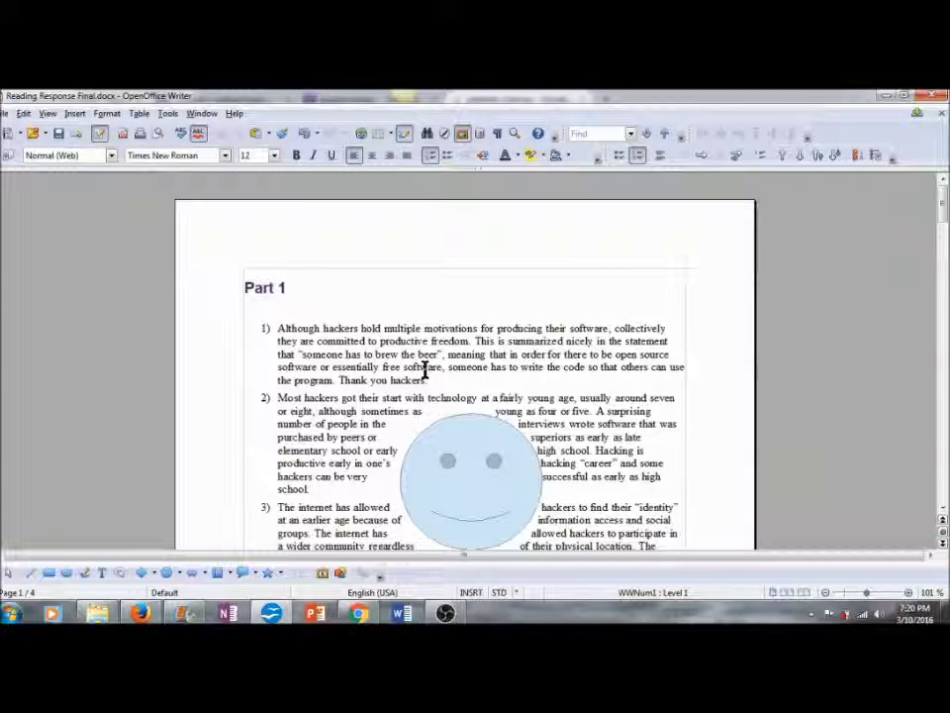
scroll(426, 368, "down", 1)
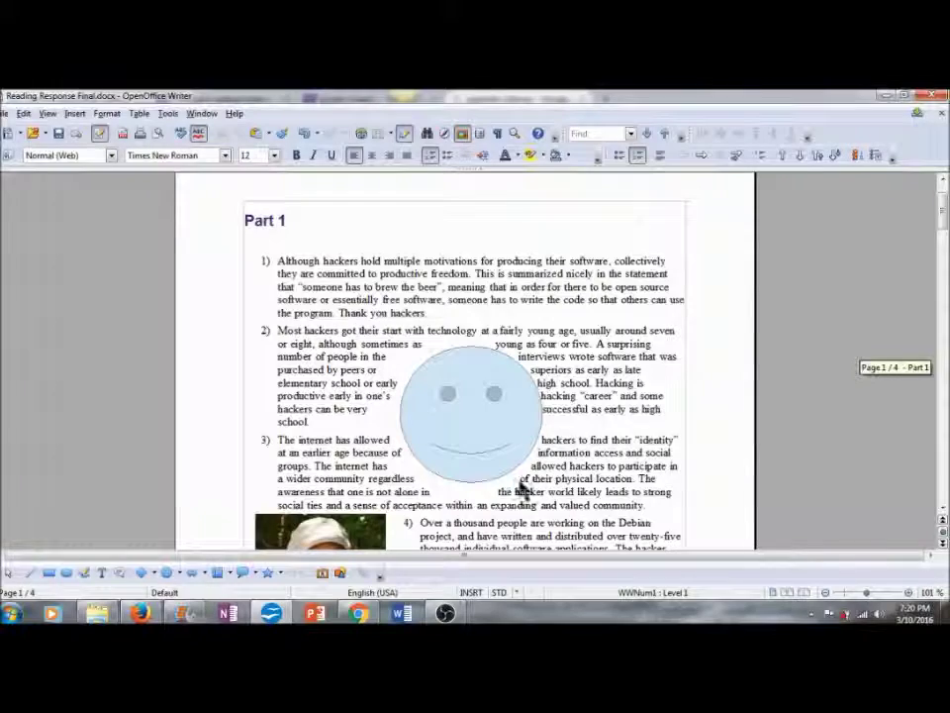
- Add a blank unnumbered line directly below item 6 of the list
scroll(458, 386, "down", 2)
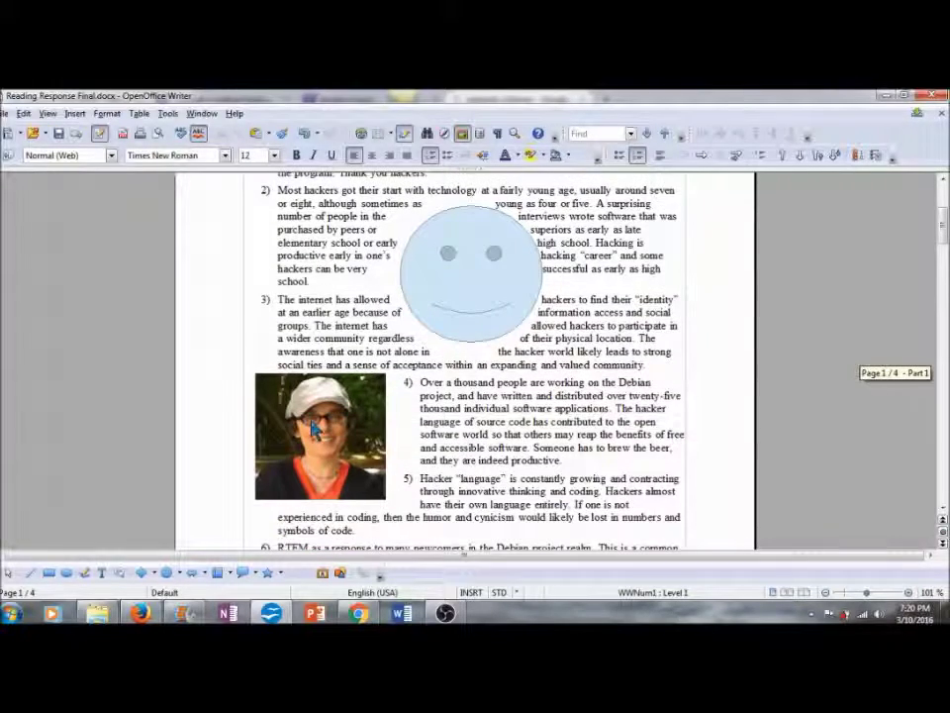
scroll(313, 427, "down", 2)
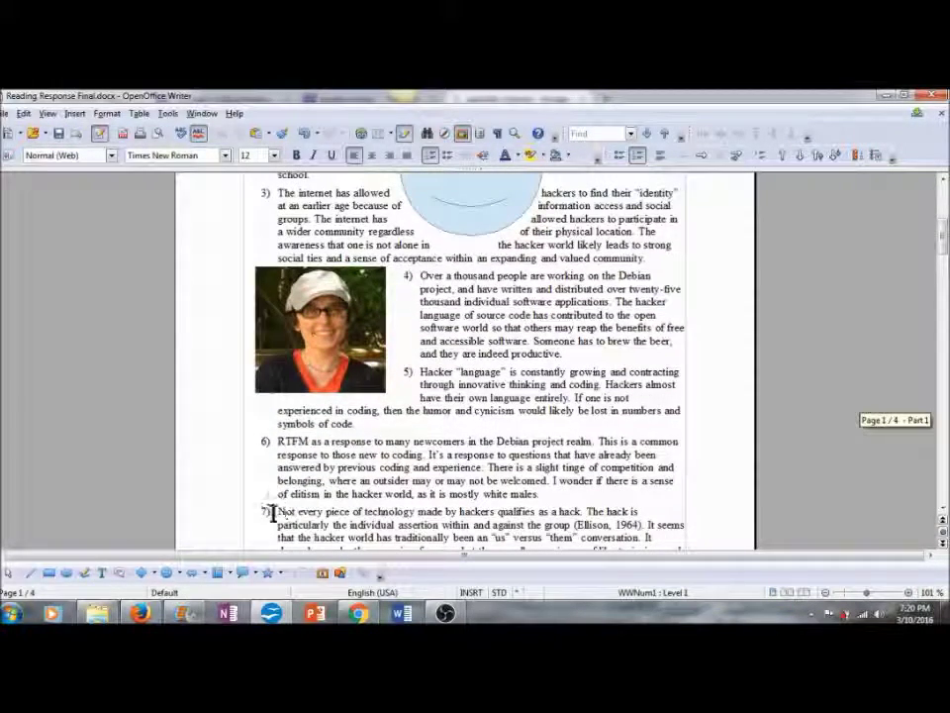
left_click(553, 492)
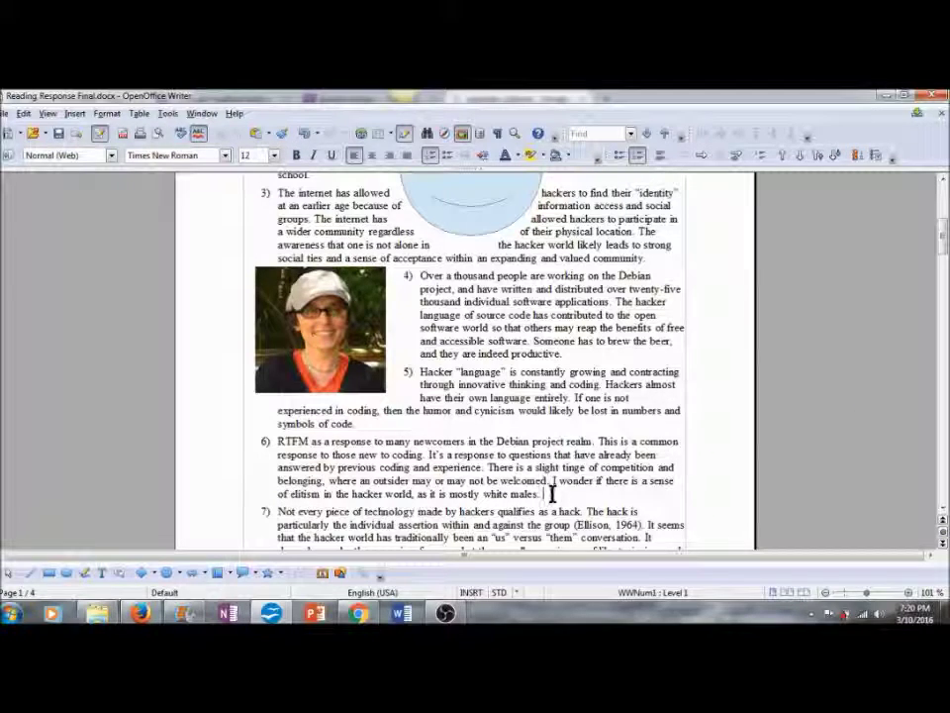
key("Return")
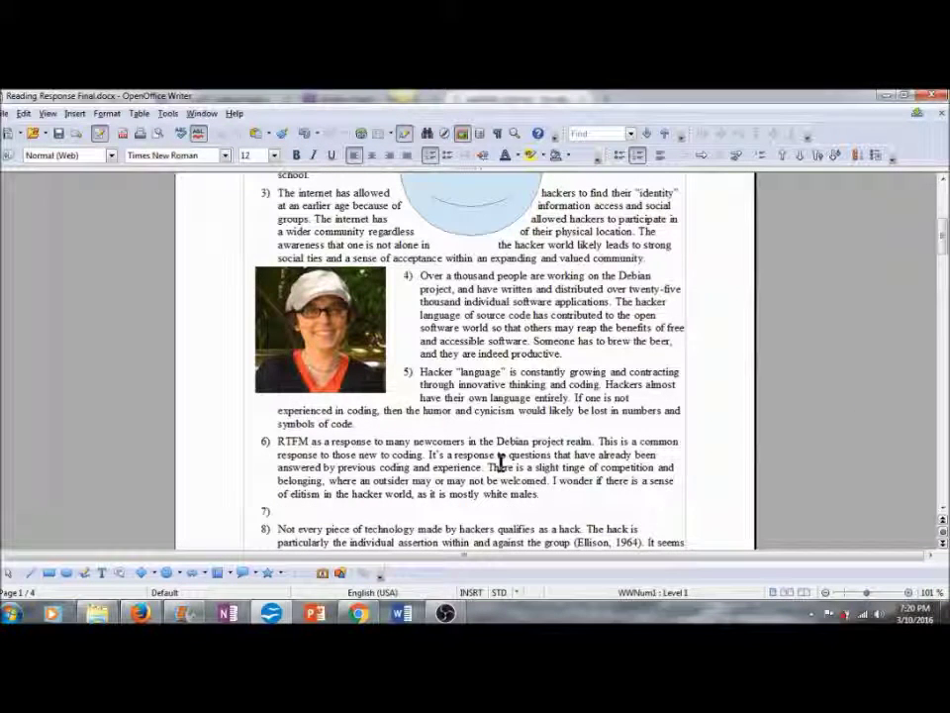
key("BackSpace")
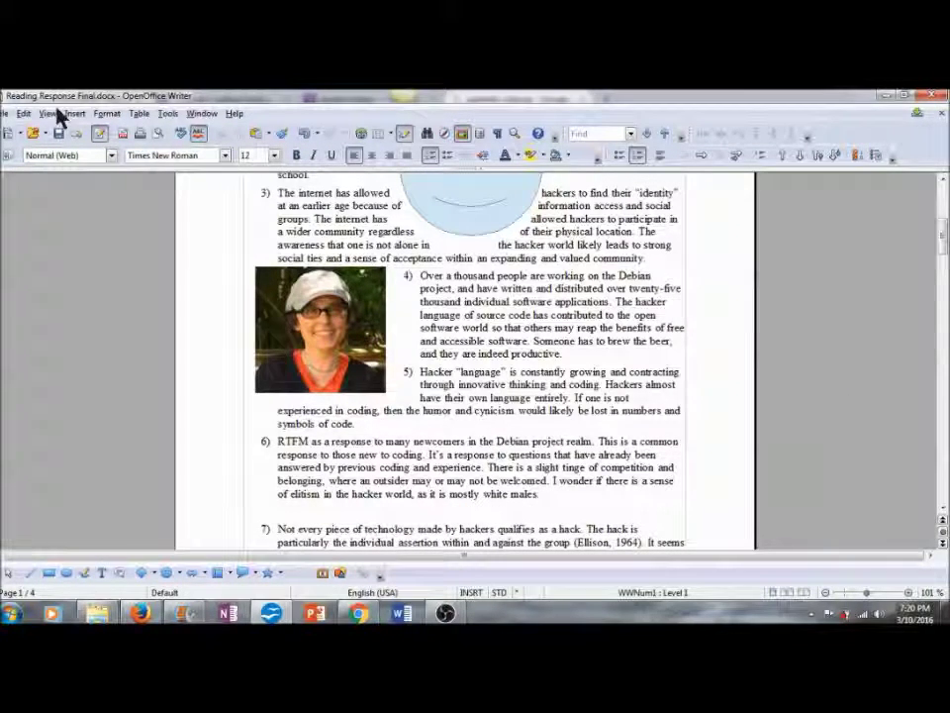
- Insert a 4-column table with a heading row on that line
left_click(77, 114)
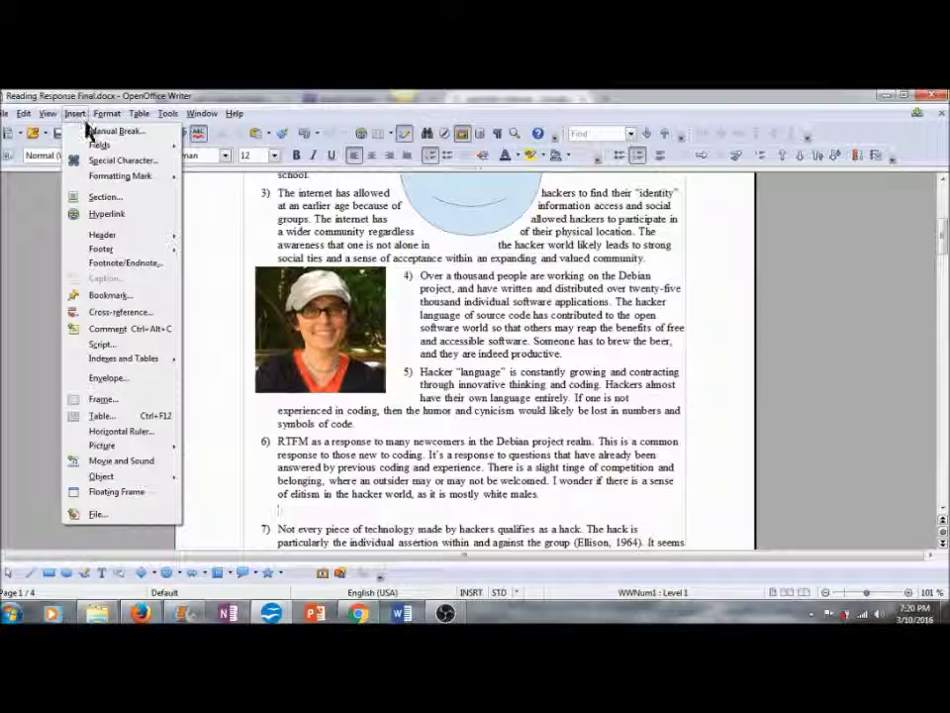
left_click(136, 417)
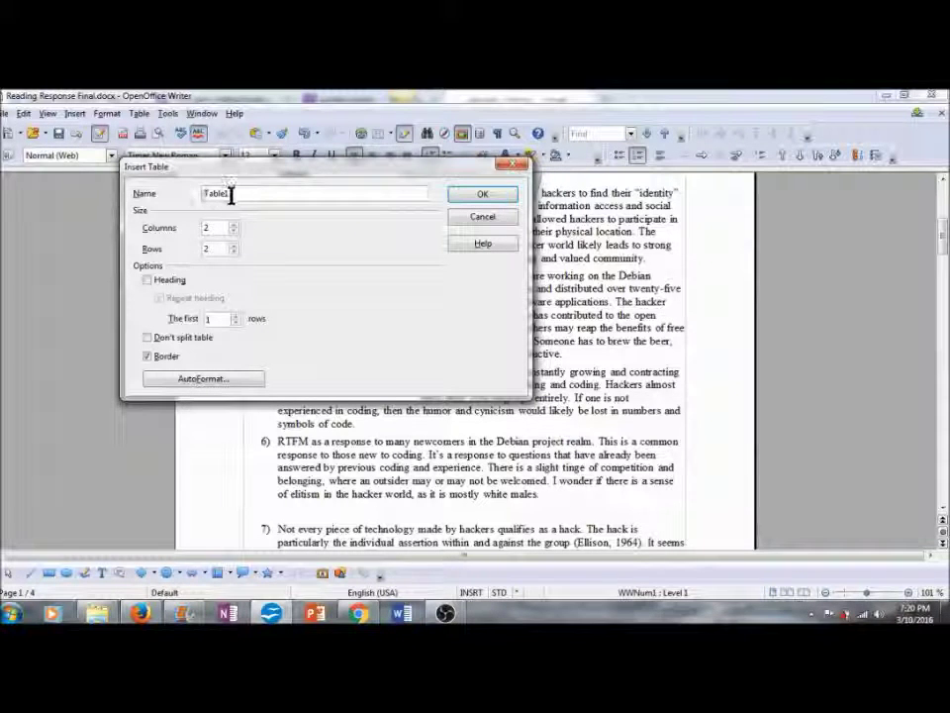
left_click(236, 226)
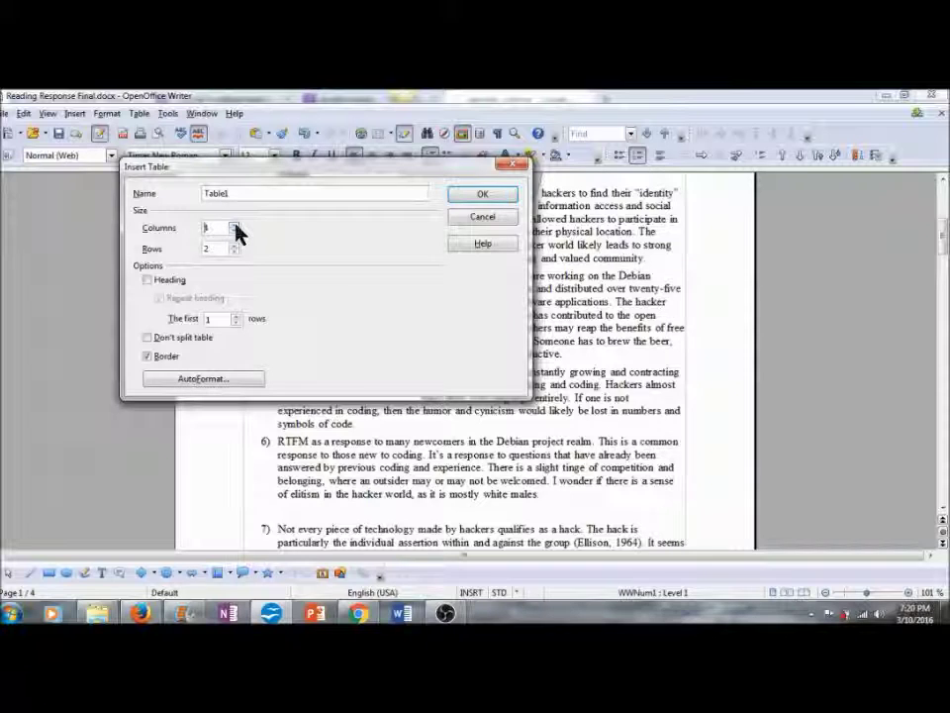
left_click(234, 231)
left_click(233, 247)
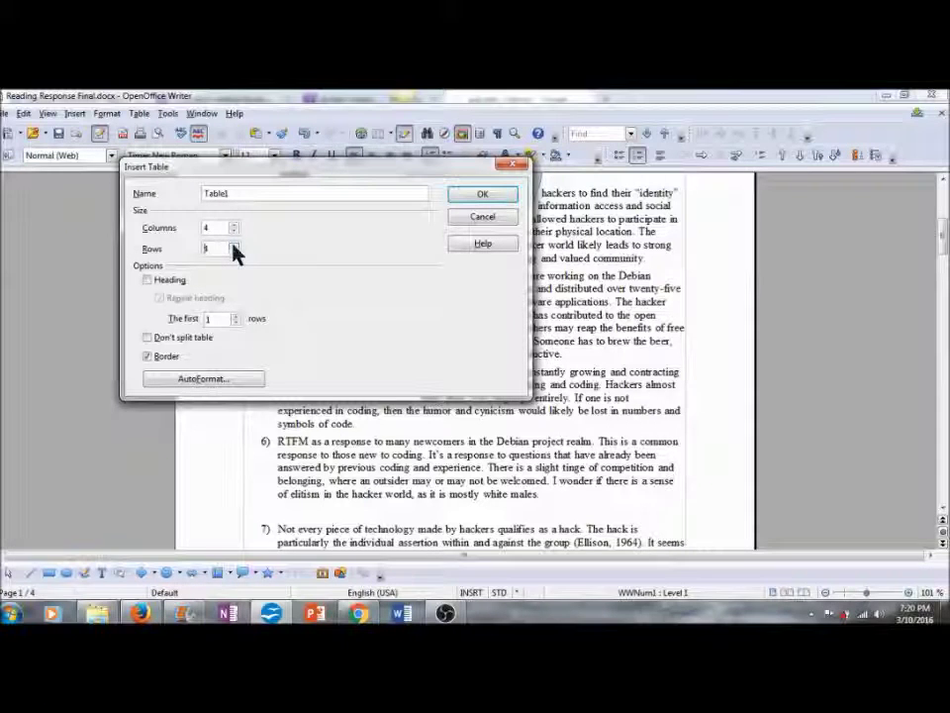
left_click(148, 281)
left_click_drag(239, 193, 191, 195)
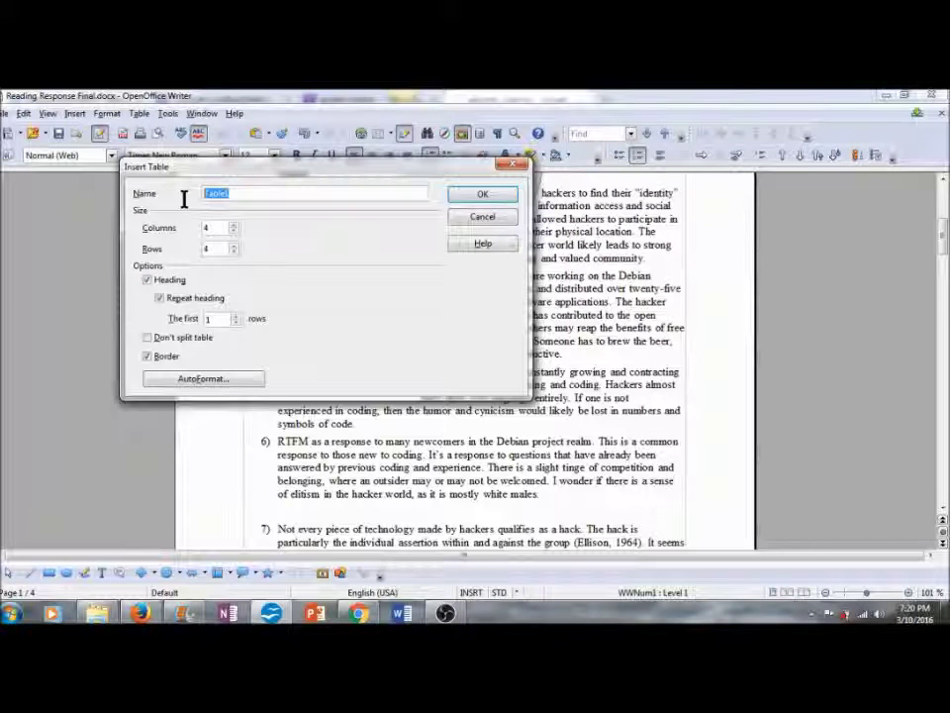
left_click(473, 198)
- Give all eight cells of the new table a magenta background colour
scroll(456, 384, "down", 6)
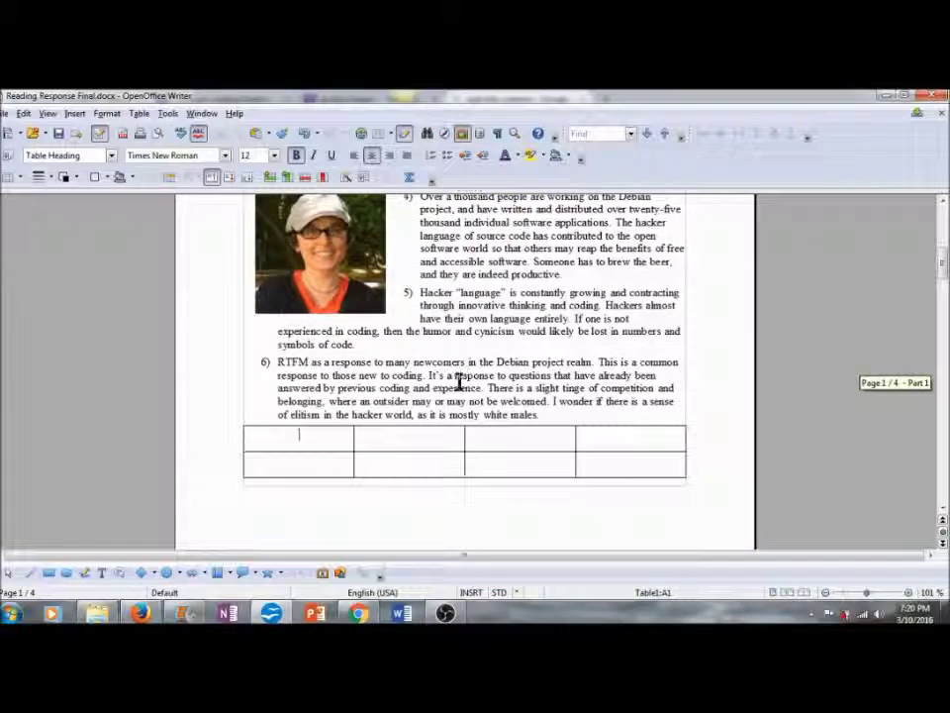
scroll(452, 377, "up", 4)
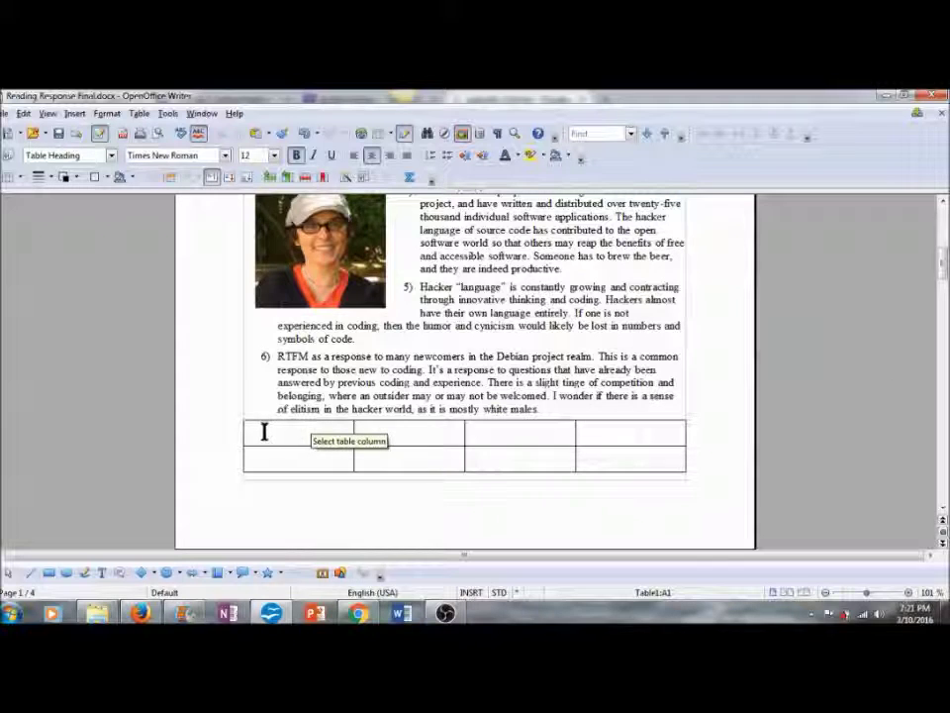
left_click_drag(333, 426, 640, 460)
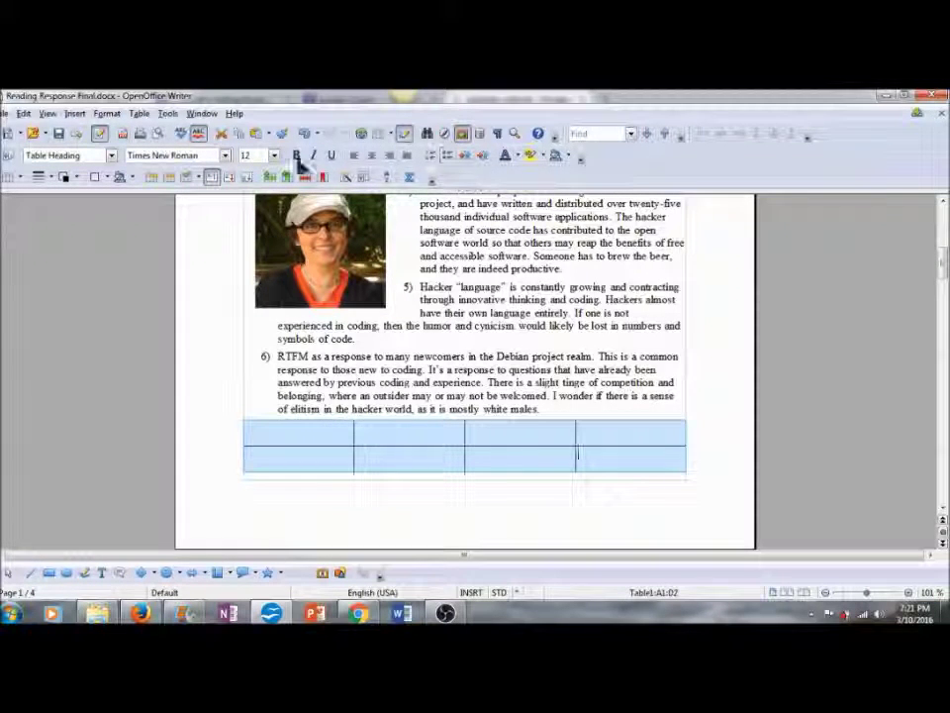
left_click(565, 157)
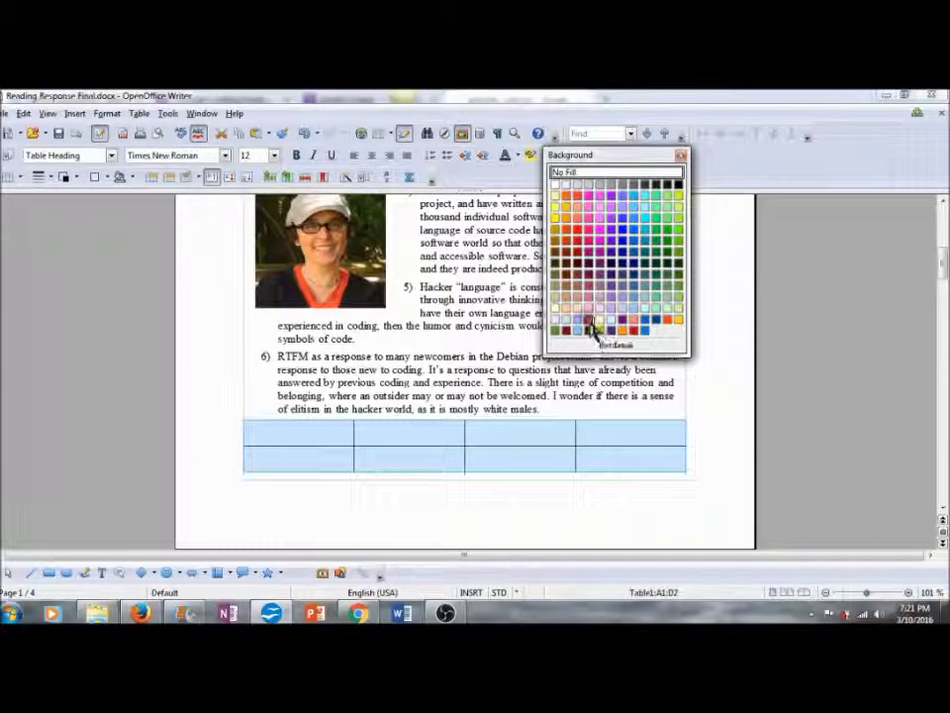
left_click(593, 327)
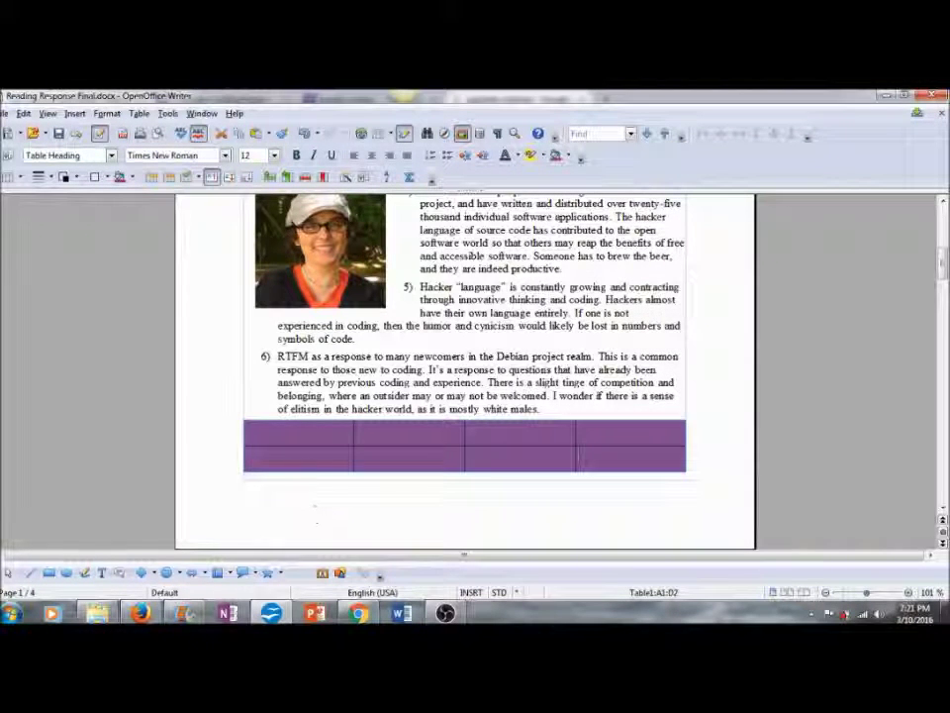
left_click(300, 435)
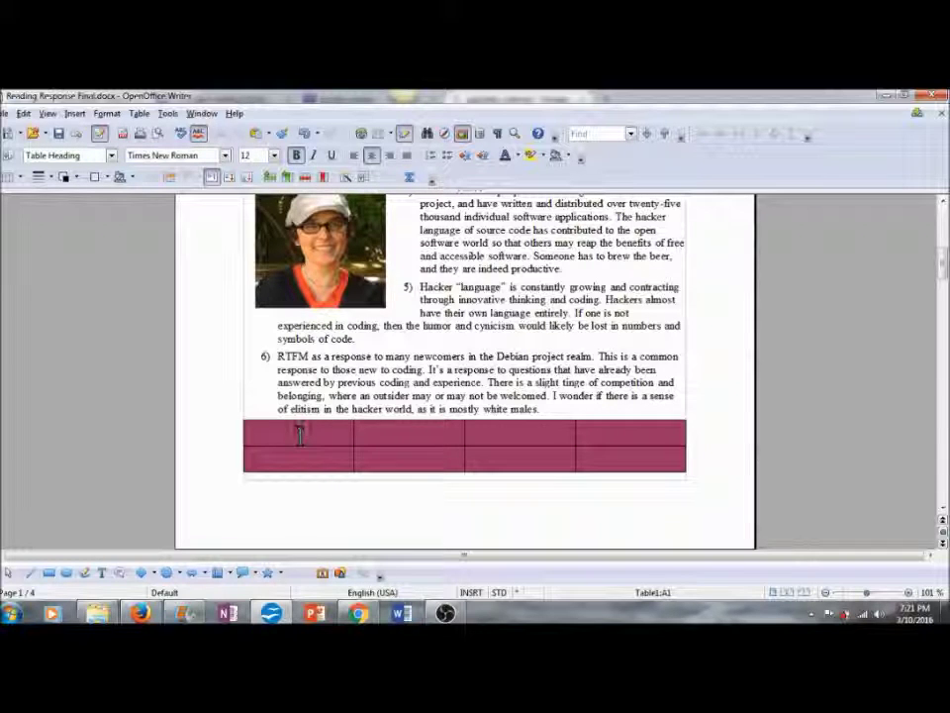
- Type TEXT in the first heading cell, formatted white at 15 points
type("EXT")
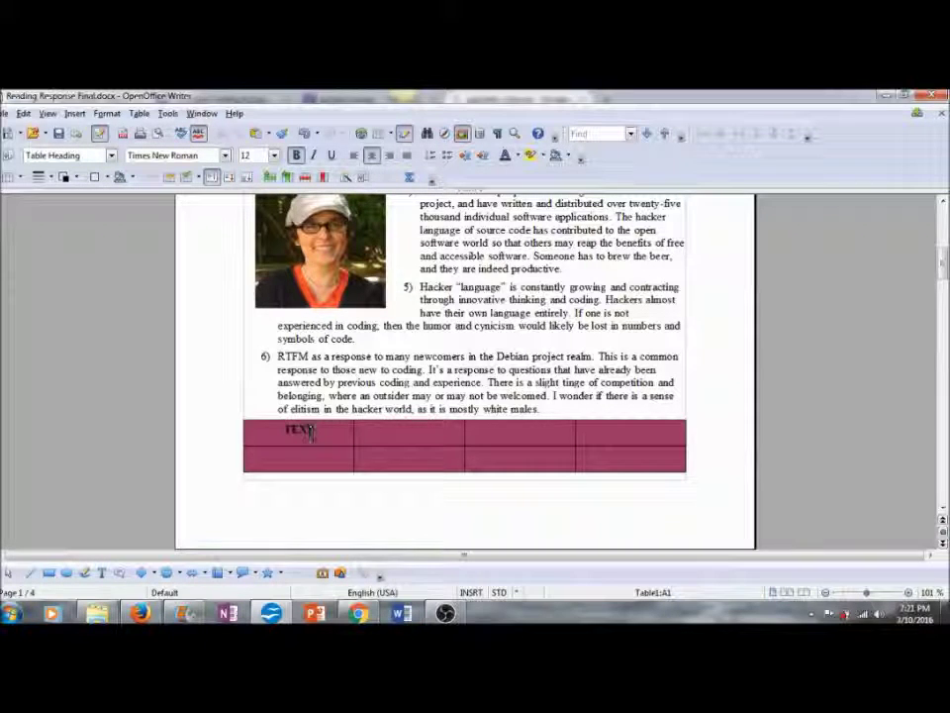
left_click_drag(317, 428, 280, 428)
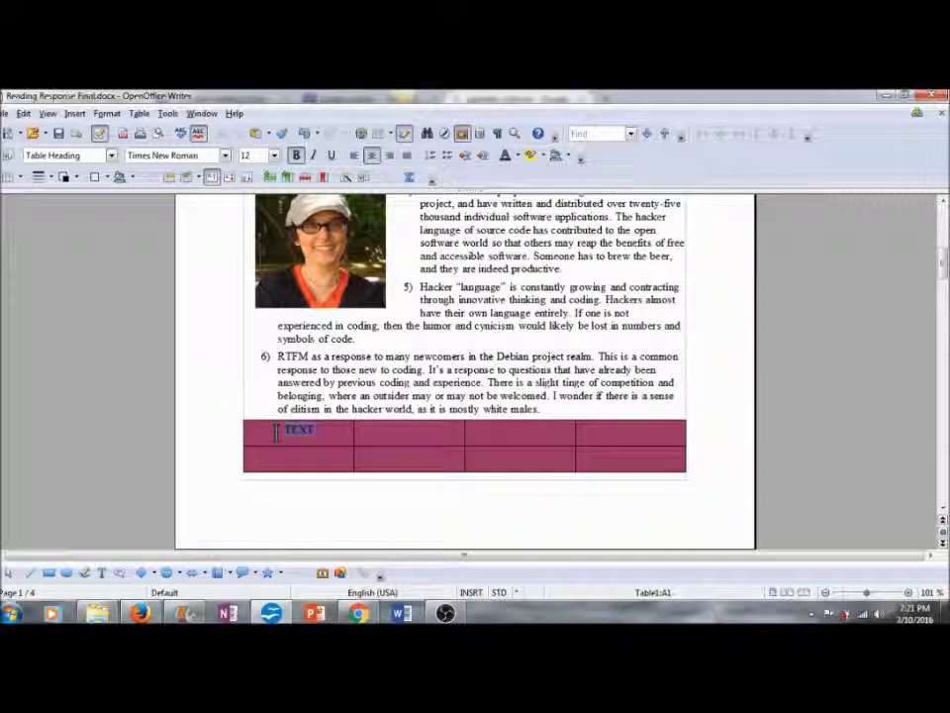
left_click(516, 157)
left_click(504, 187)
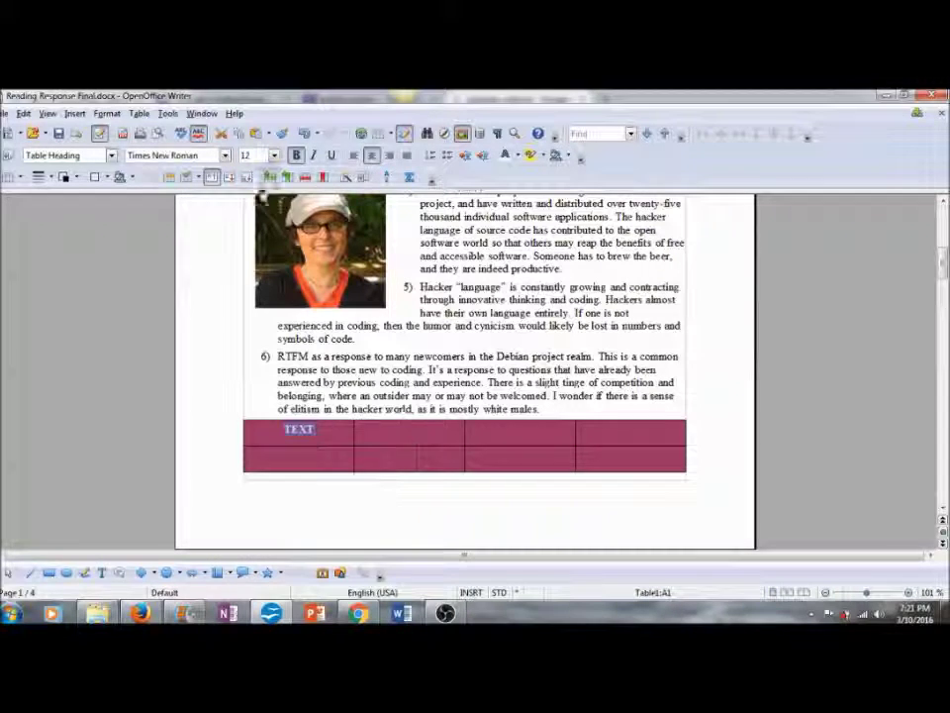
left_click(276, 158)
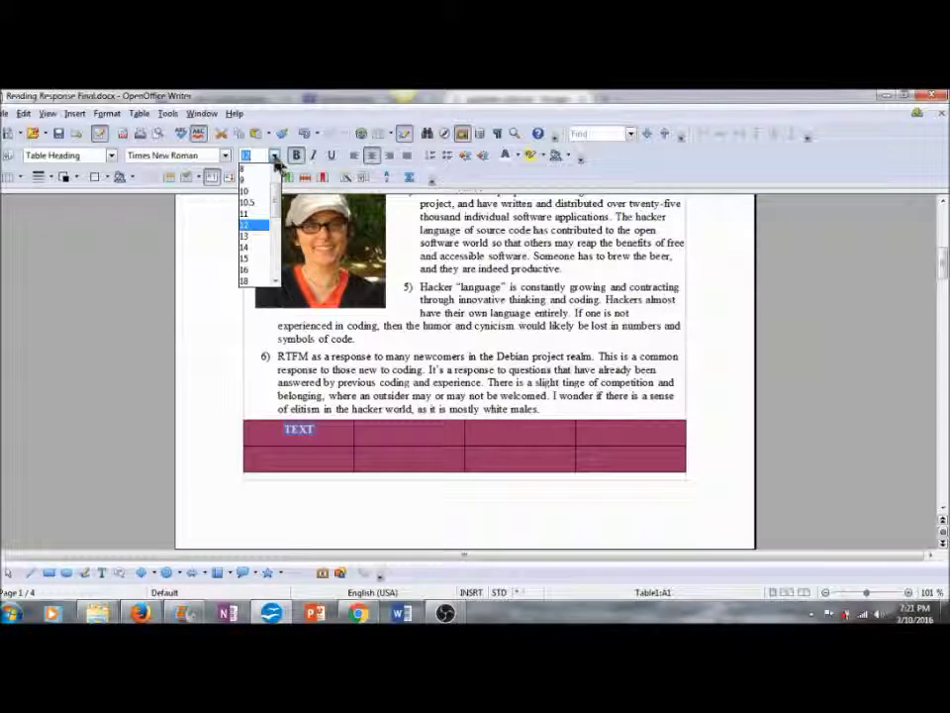
left_click(243, 260)
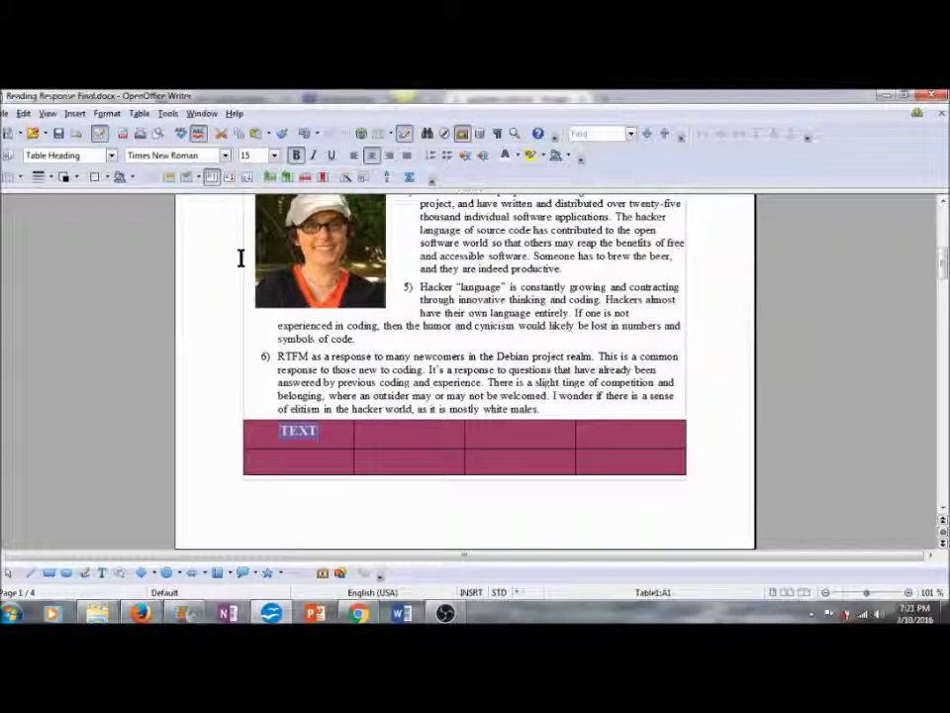
left_click(292, 430)
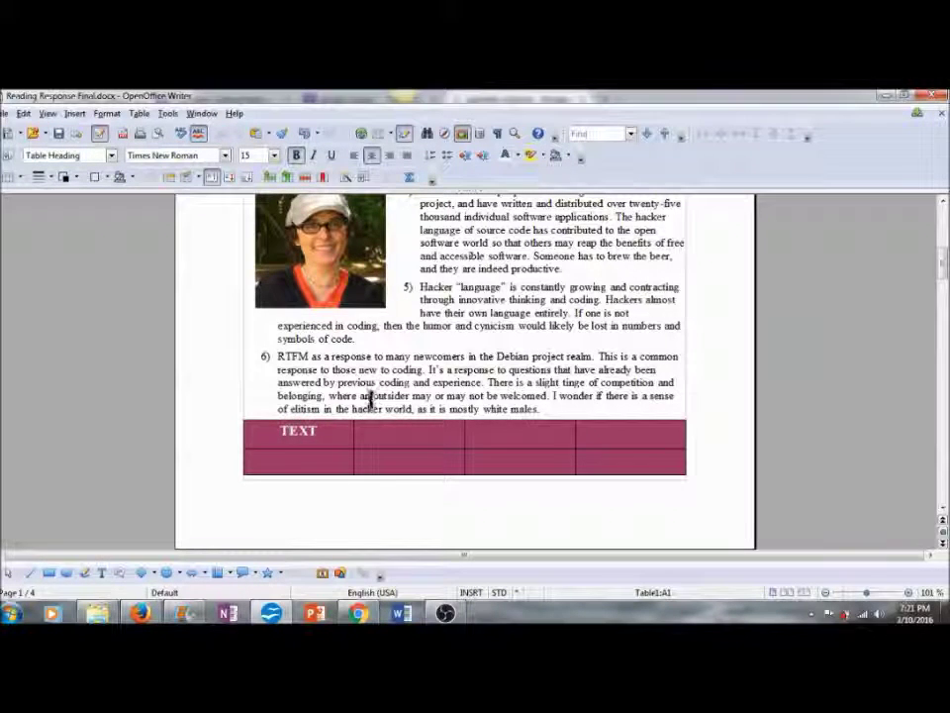
key("Up")
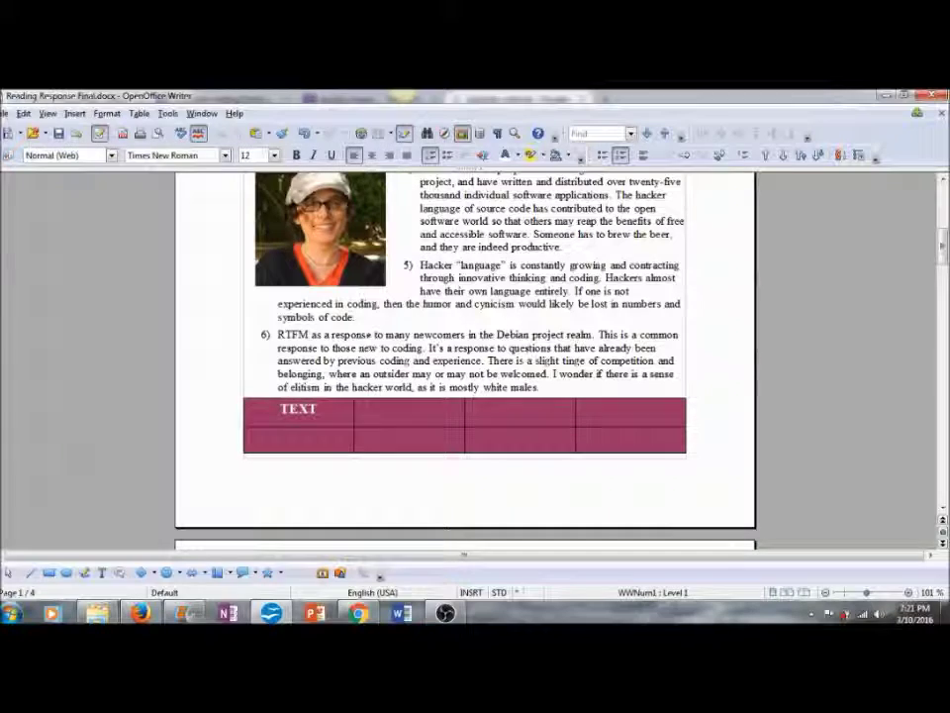
left_click(382, 417)
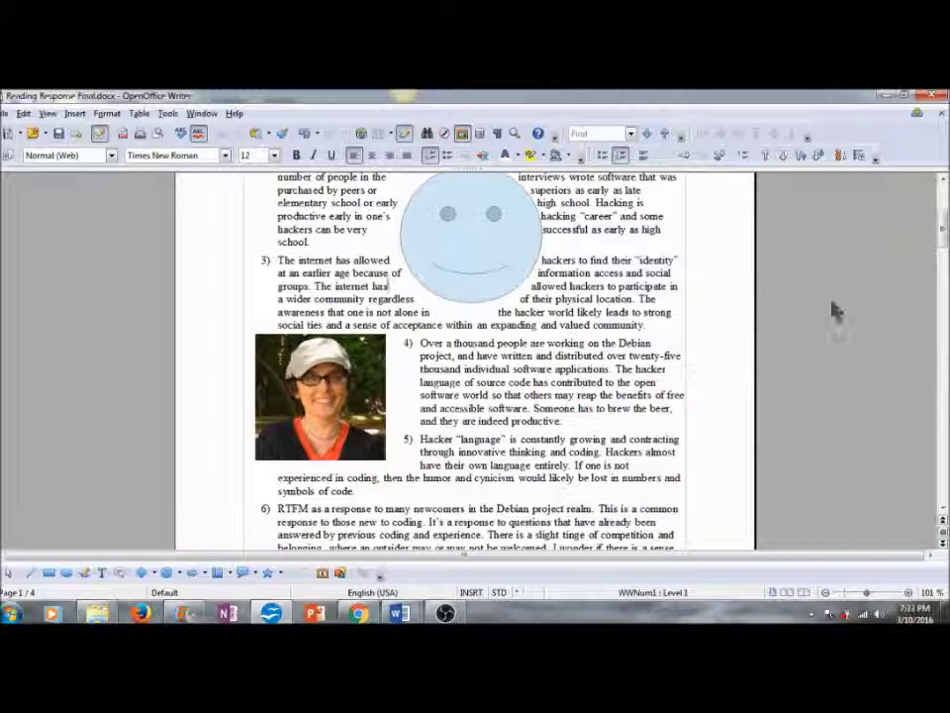
left_click(235, 115)
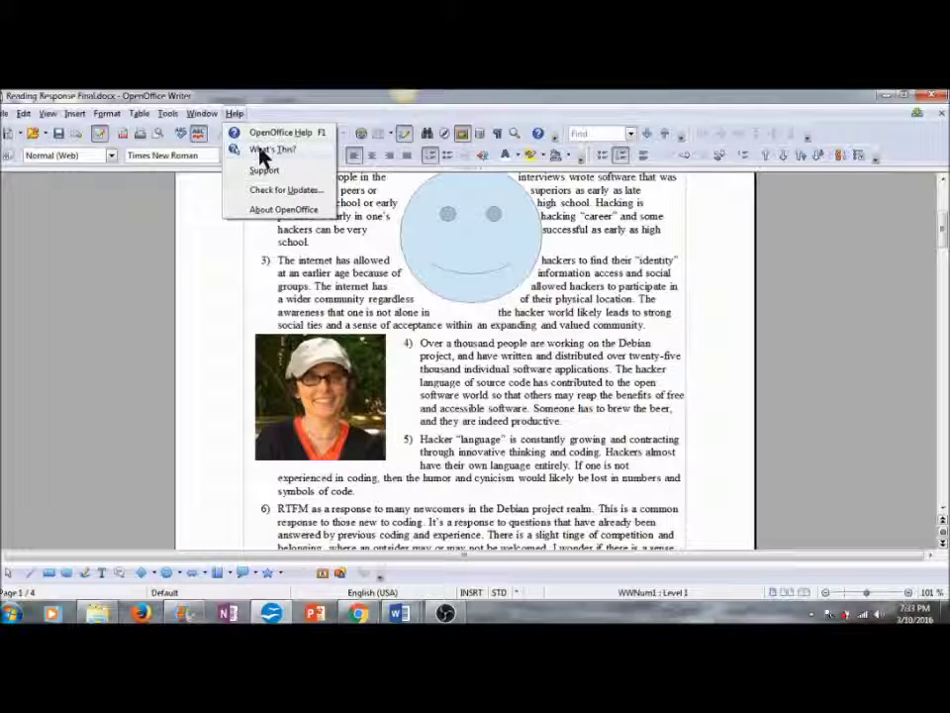
left_click(264, 150)
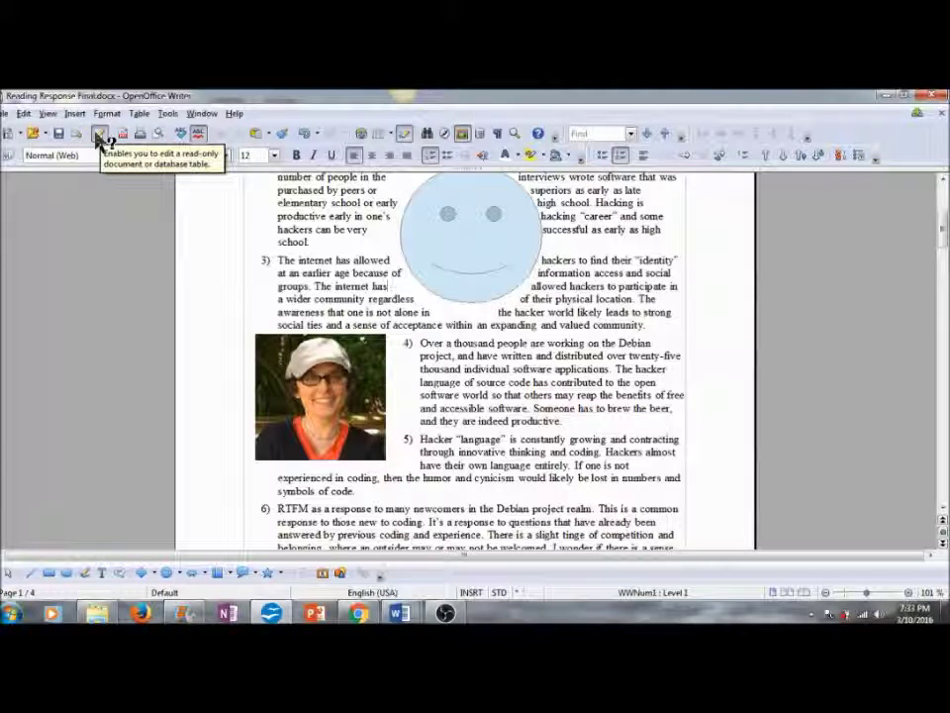
scroll(223, 284, "up", 5)
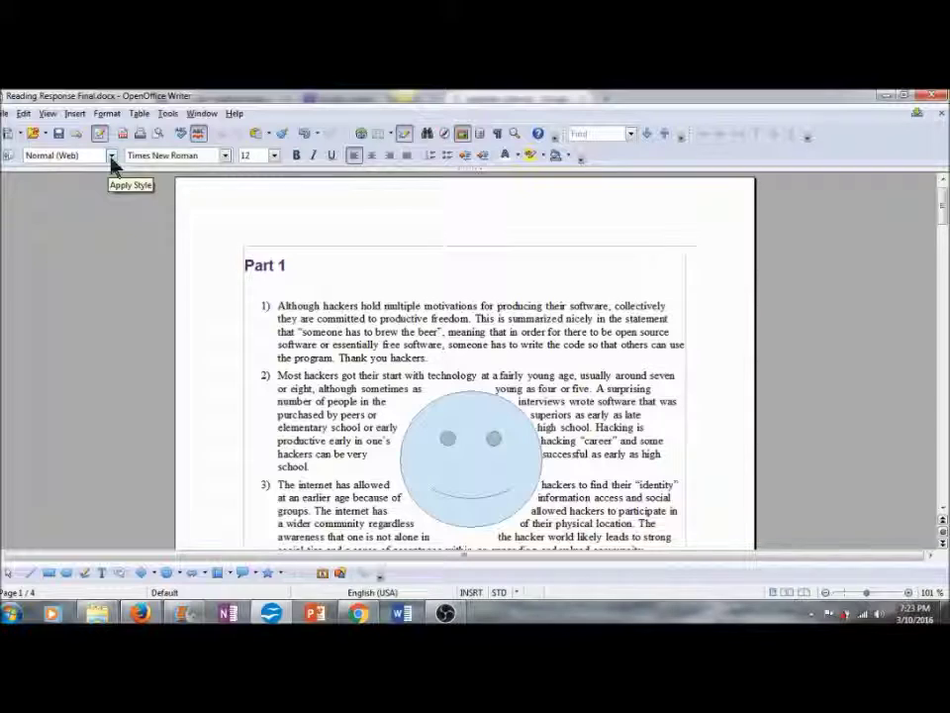
scroll(223, 354, "down", 4)
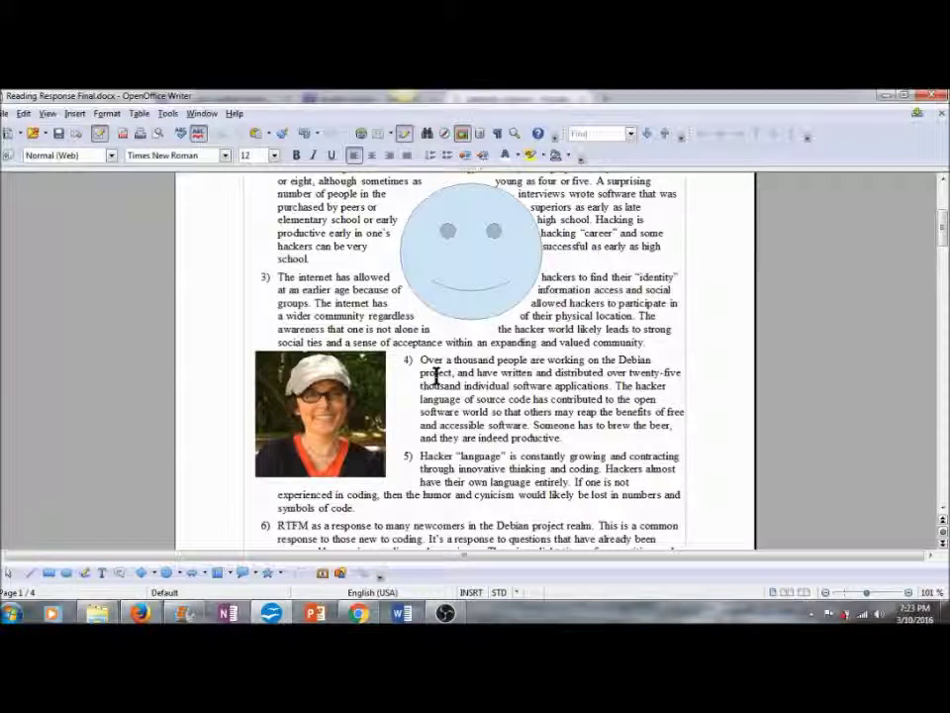
scroll(435, 374, "down", 3)
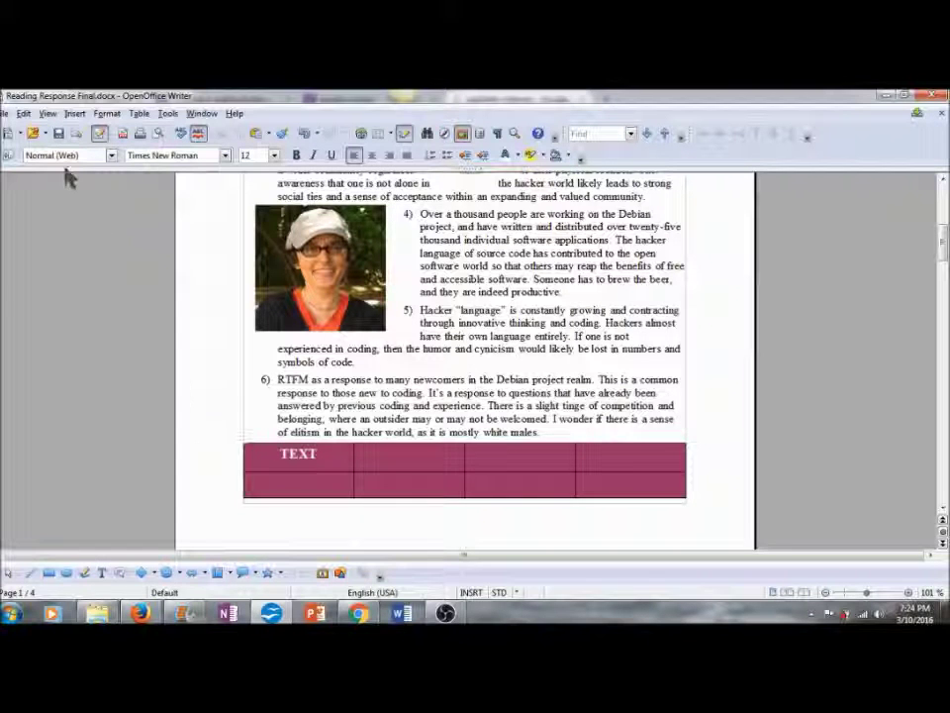
left_click(4, 114)
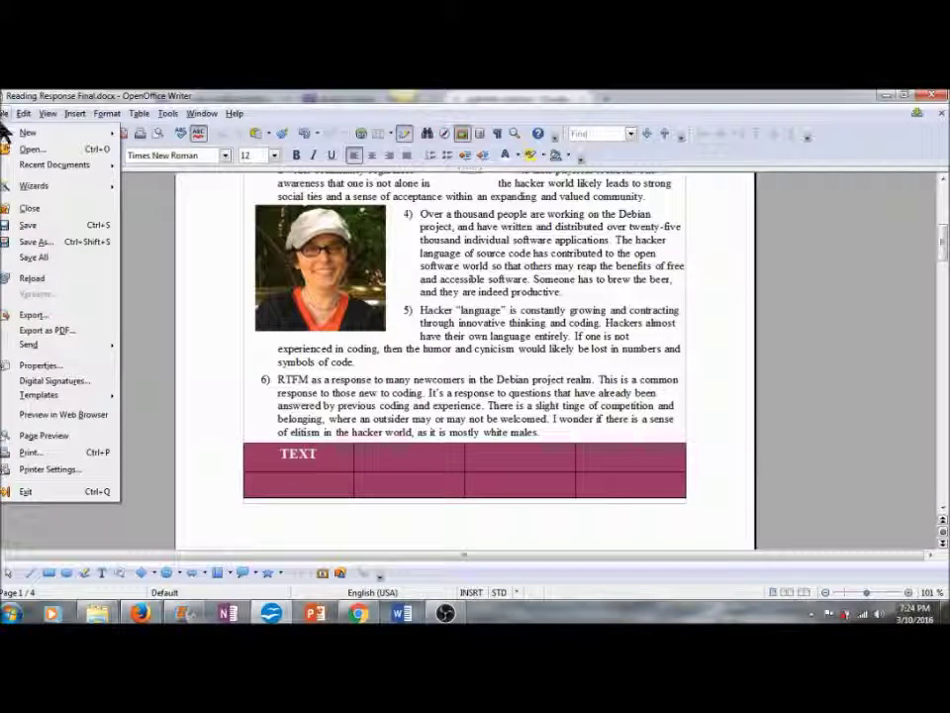
left_click(40, 243)
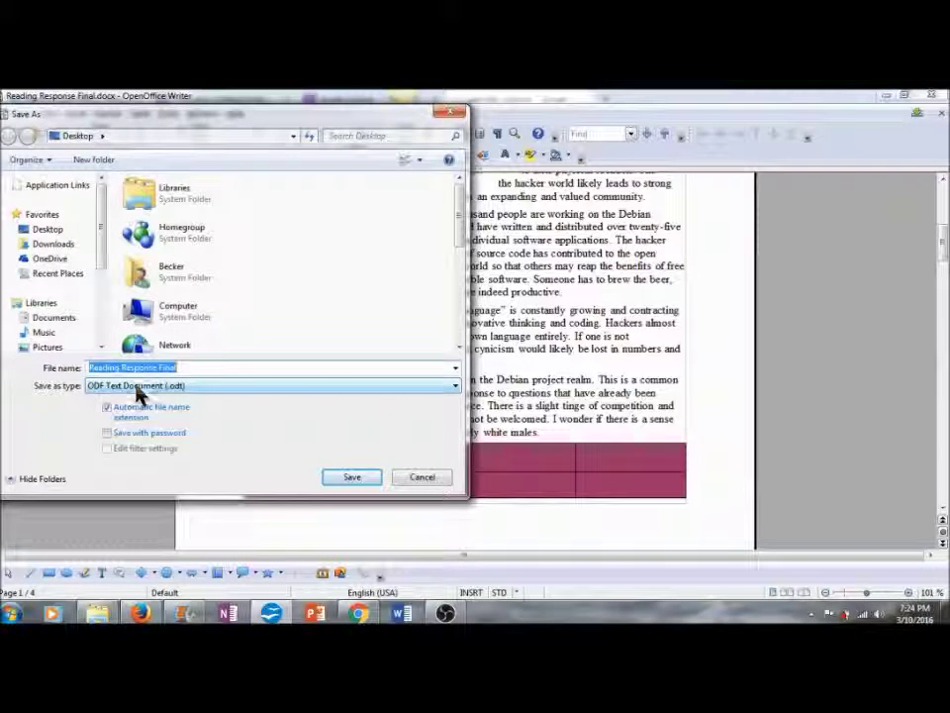
left_click(456, 393)
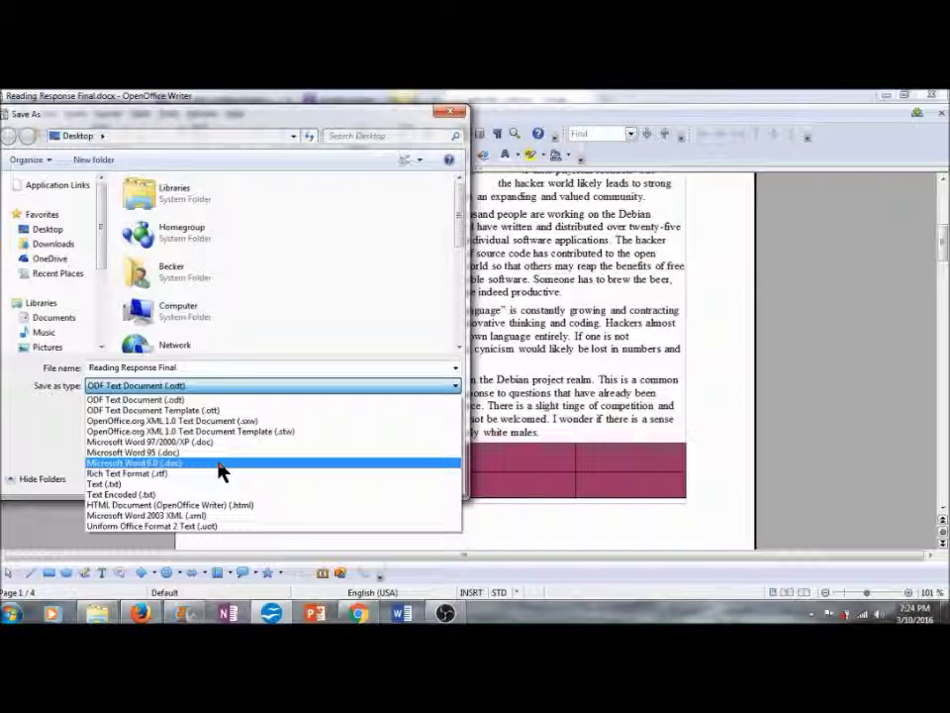
left_click(445, 124)
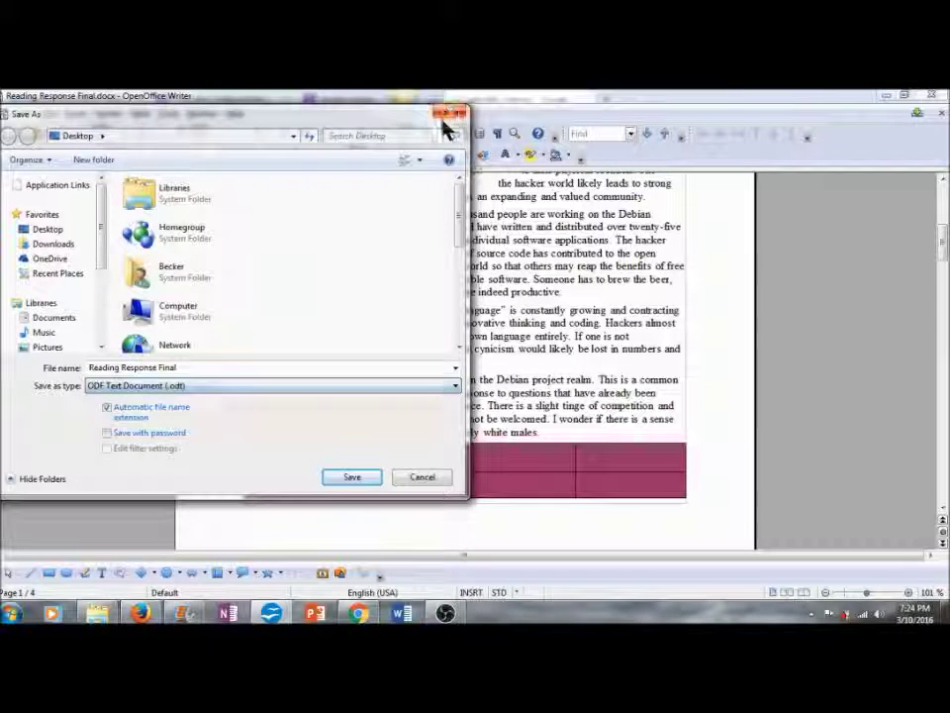
left_click(424, 479)
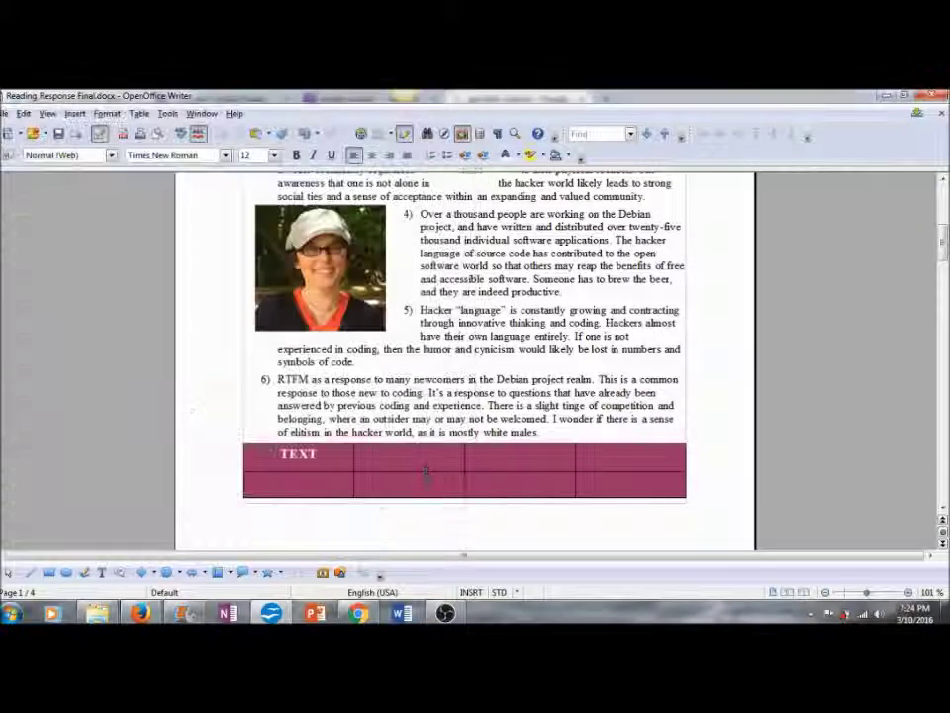
left_click(4, 113)
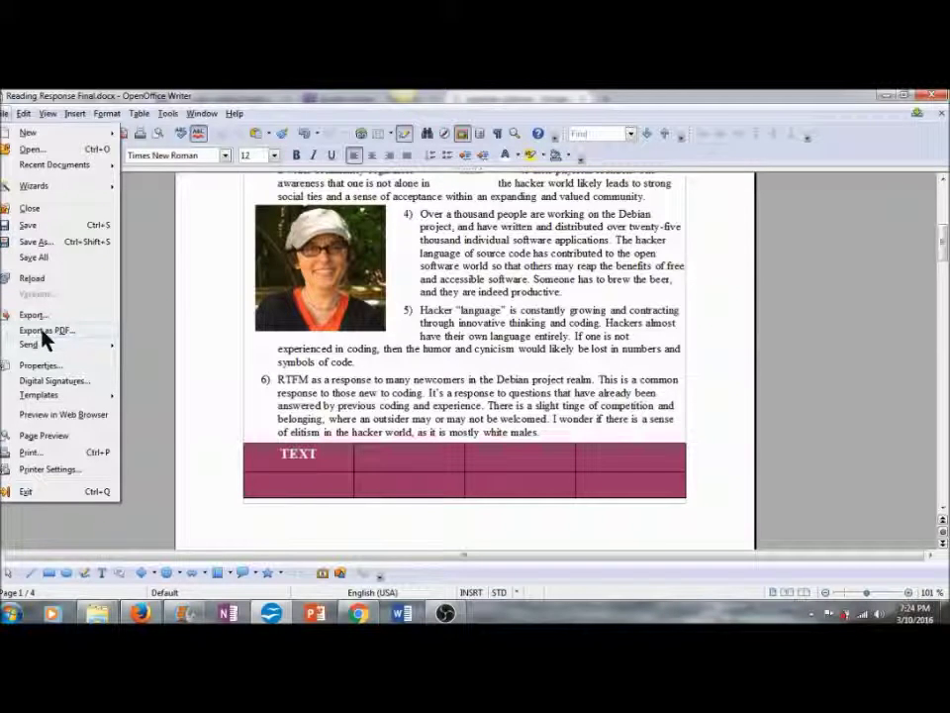
left_click(174, 425)
scroll(175, 425, "up", 3)
left_click(174, 435)
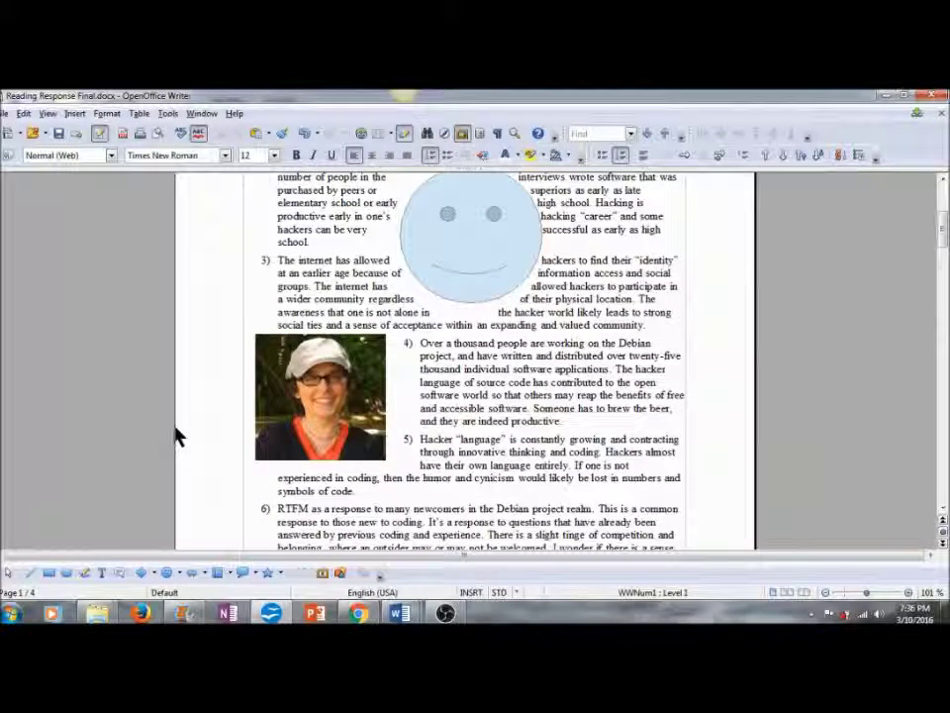